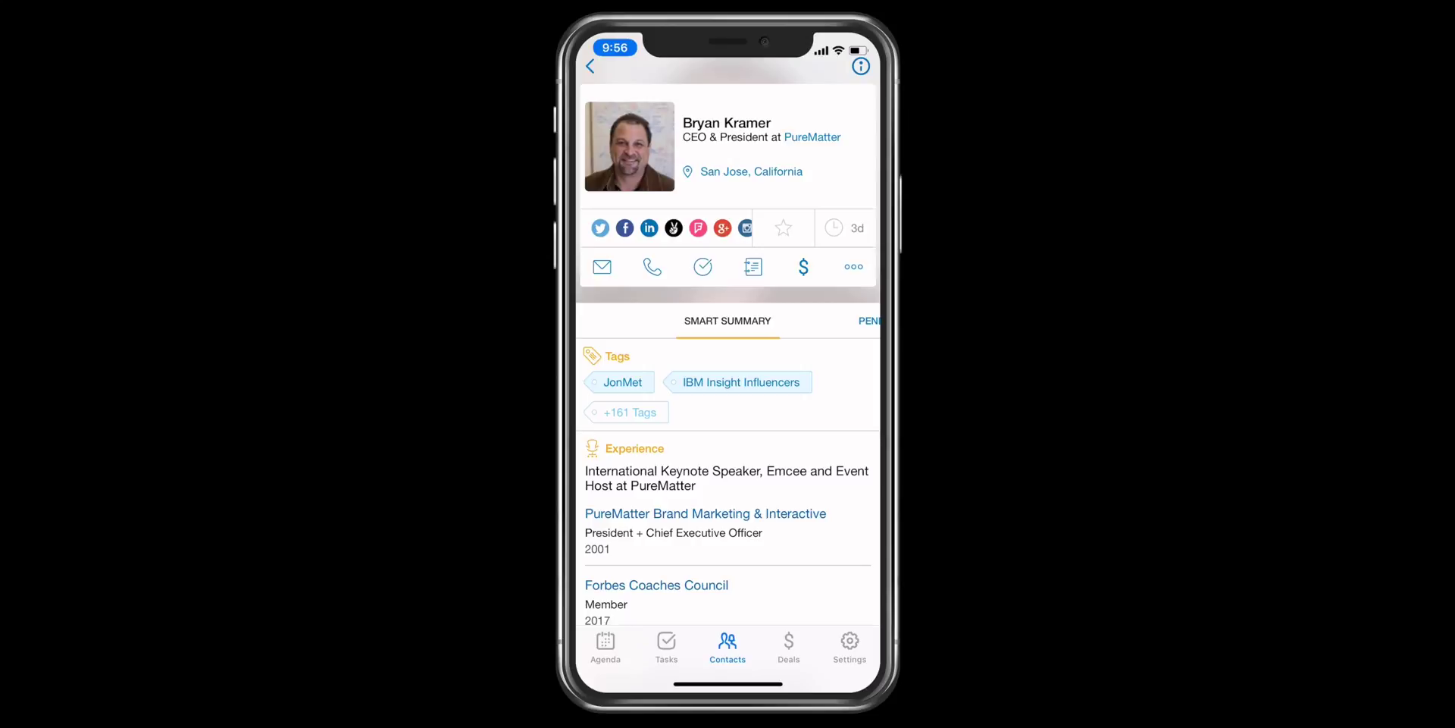
- Visit Contacts, Calendar and Nimble from the home screen, returning home after each
{"action": "left_click_drag", "start_coordinate": [728, 683], "coordinate": [727, 379]}
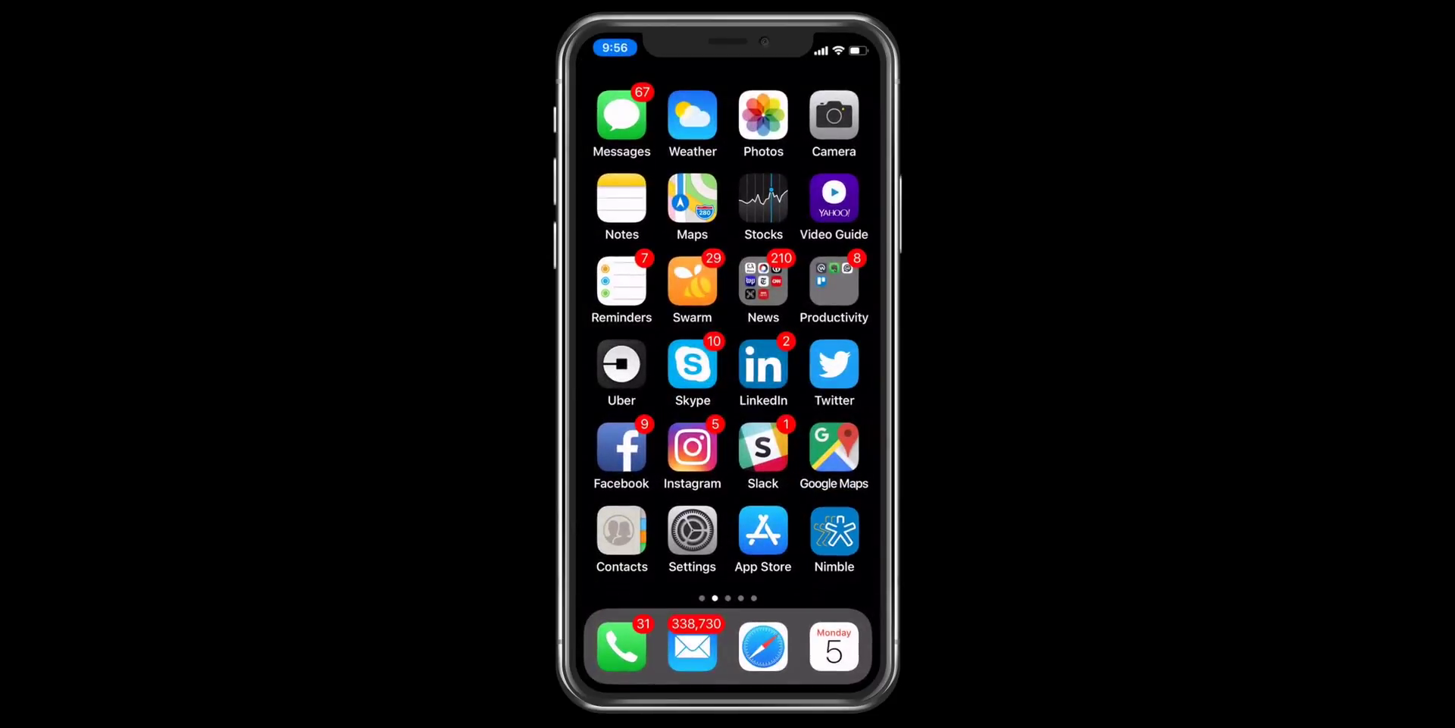
{"action": "left_click", "coordinate": [622, 529]}
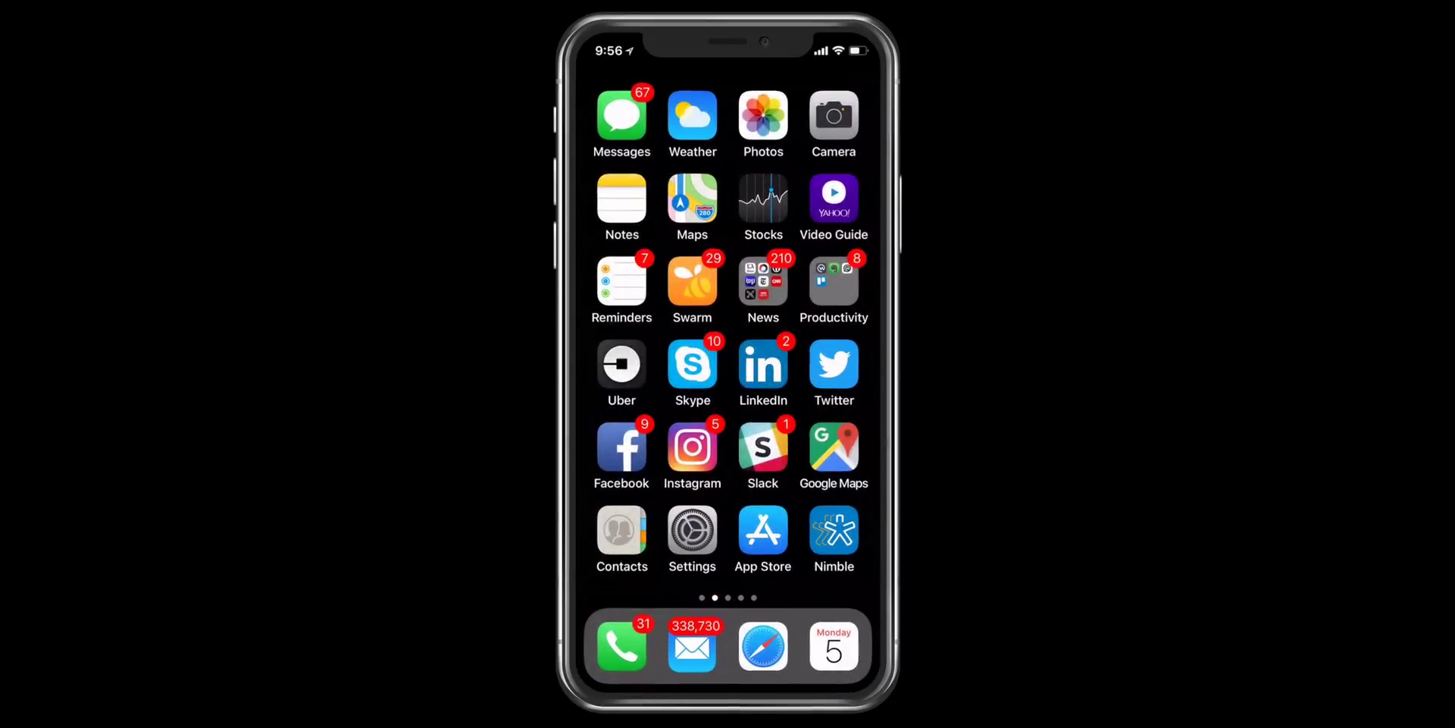
{"action": "left_click", "coordinate": [832, 646]}
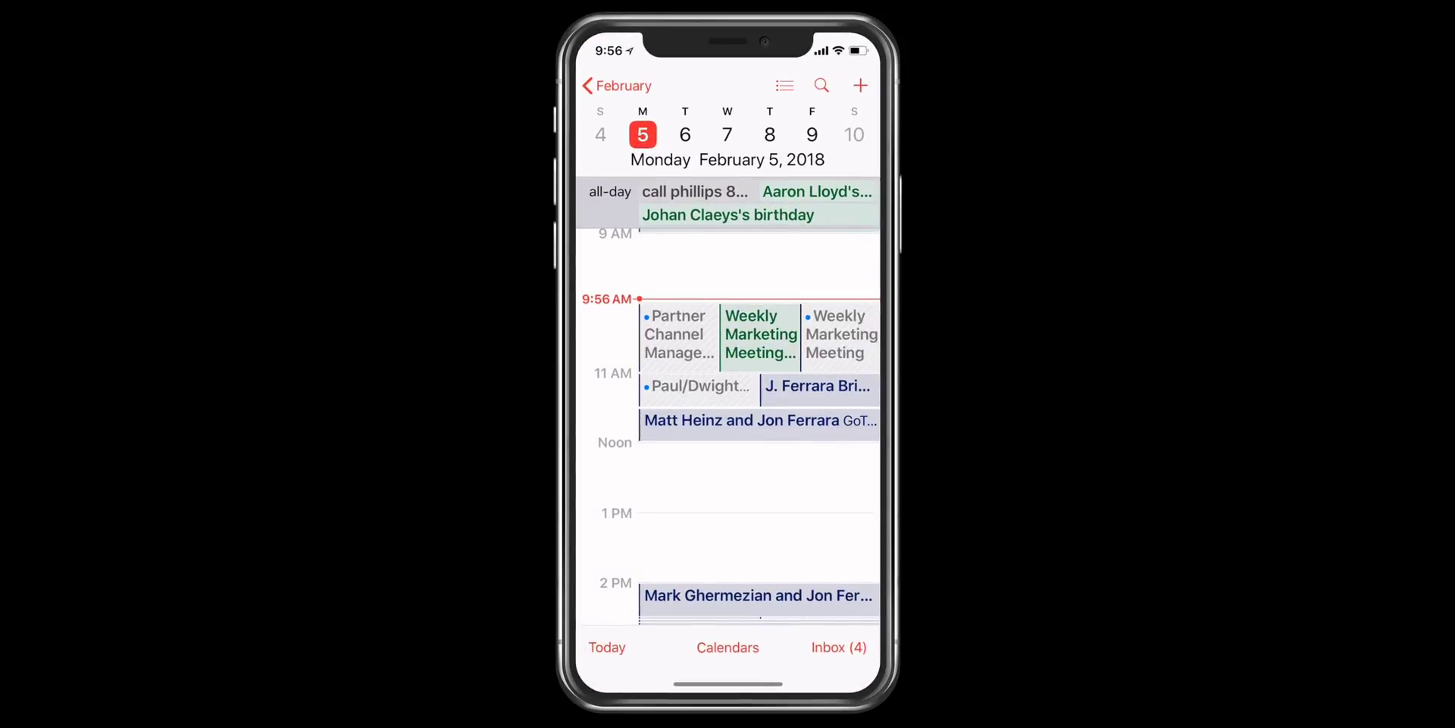
{"action": "left_click_drag", "start_coordinate": [727, 684], "coordinate": [727, 379]}
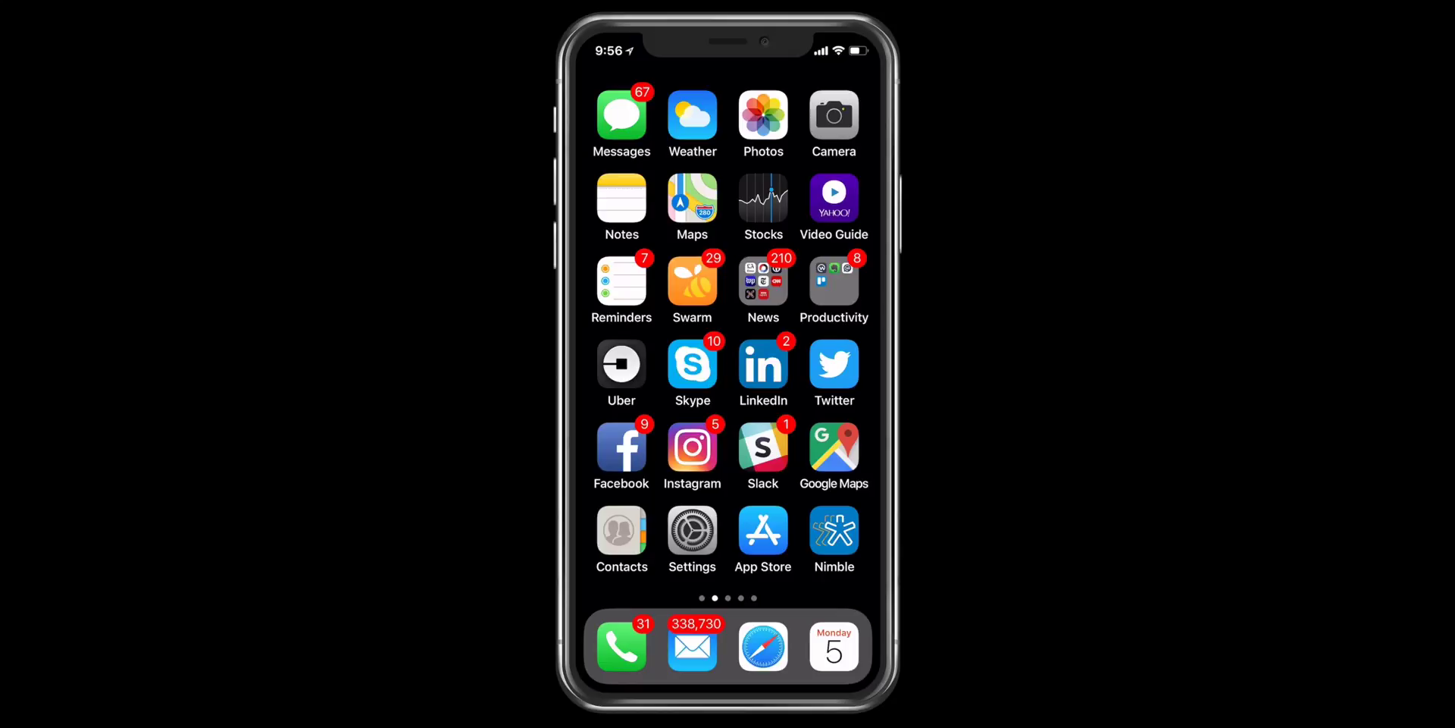
{"action": "left_click", "coordinate": [834, 530]}
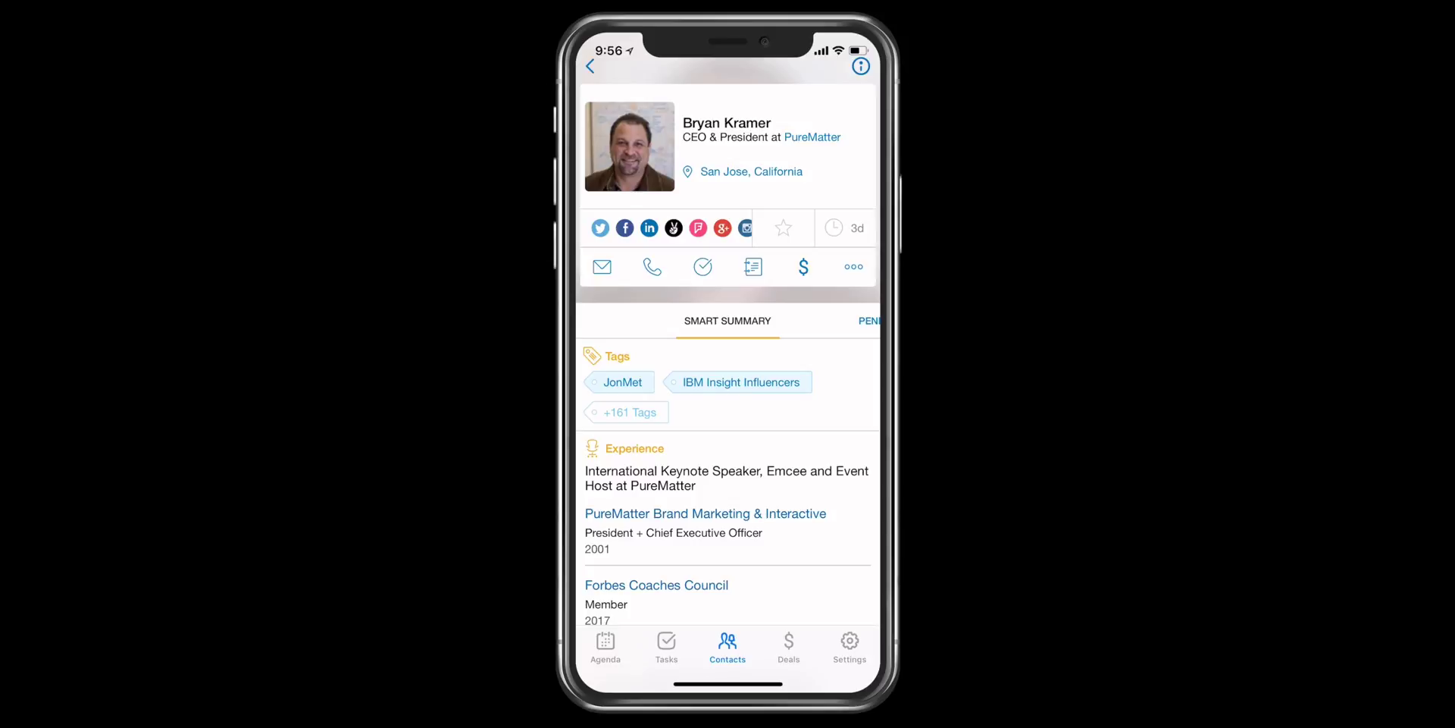
{"action": "left_click_drag", "start_coordinate": [728, 684], "coordinate": [728, 455]}
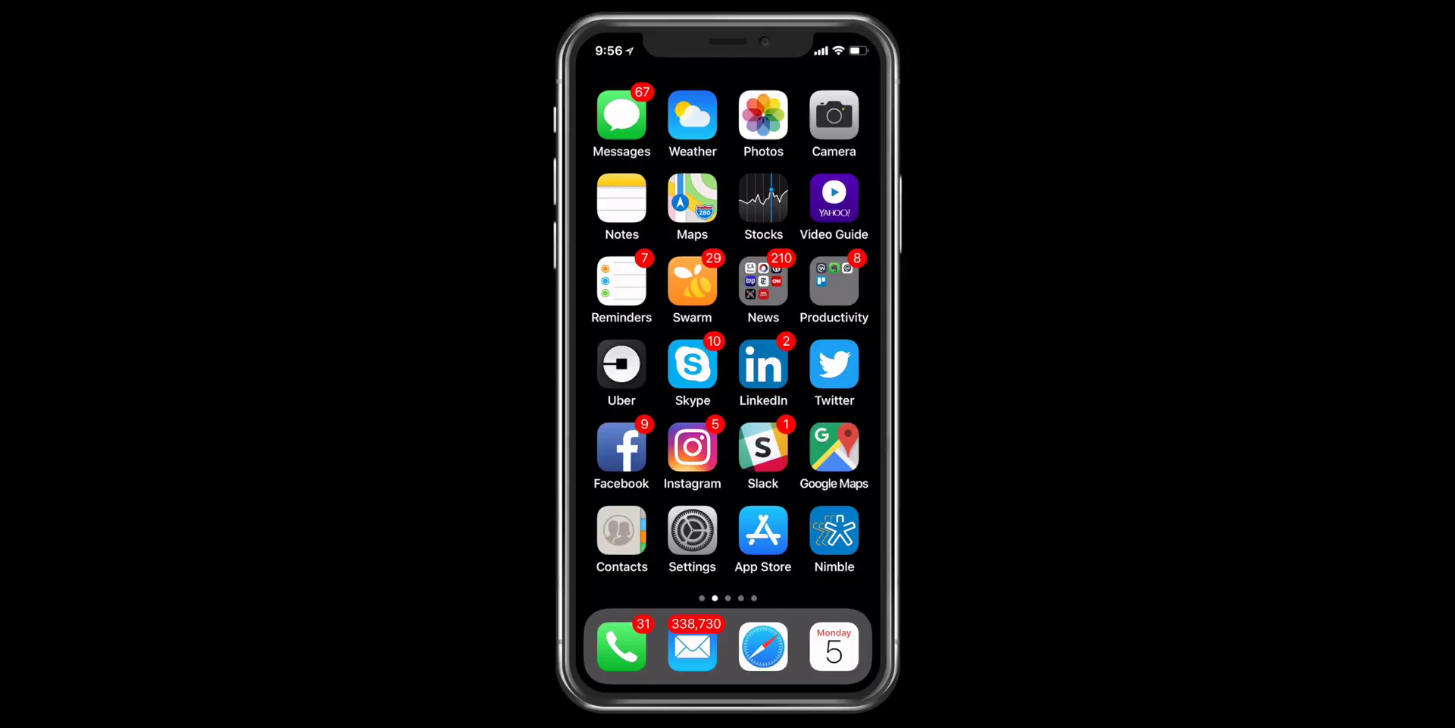
- Review the 3 PM GoToMeeting event's details in Calendar's afternoon day view
{"action": "left_click", "coordinate": [834, 647]}
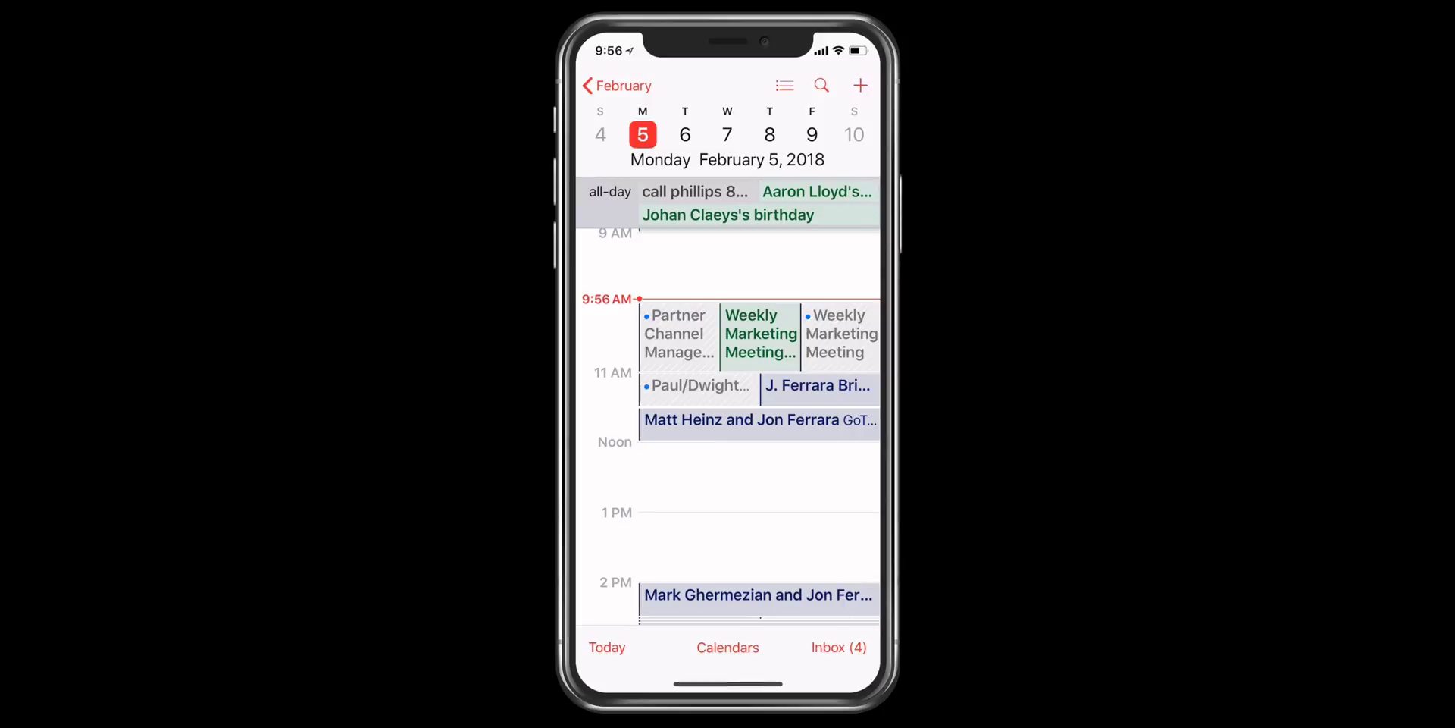
{"action": "scroll", "coordinate": [727, 425], "scroll_direction": "down", "scroll_amount": 3}
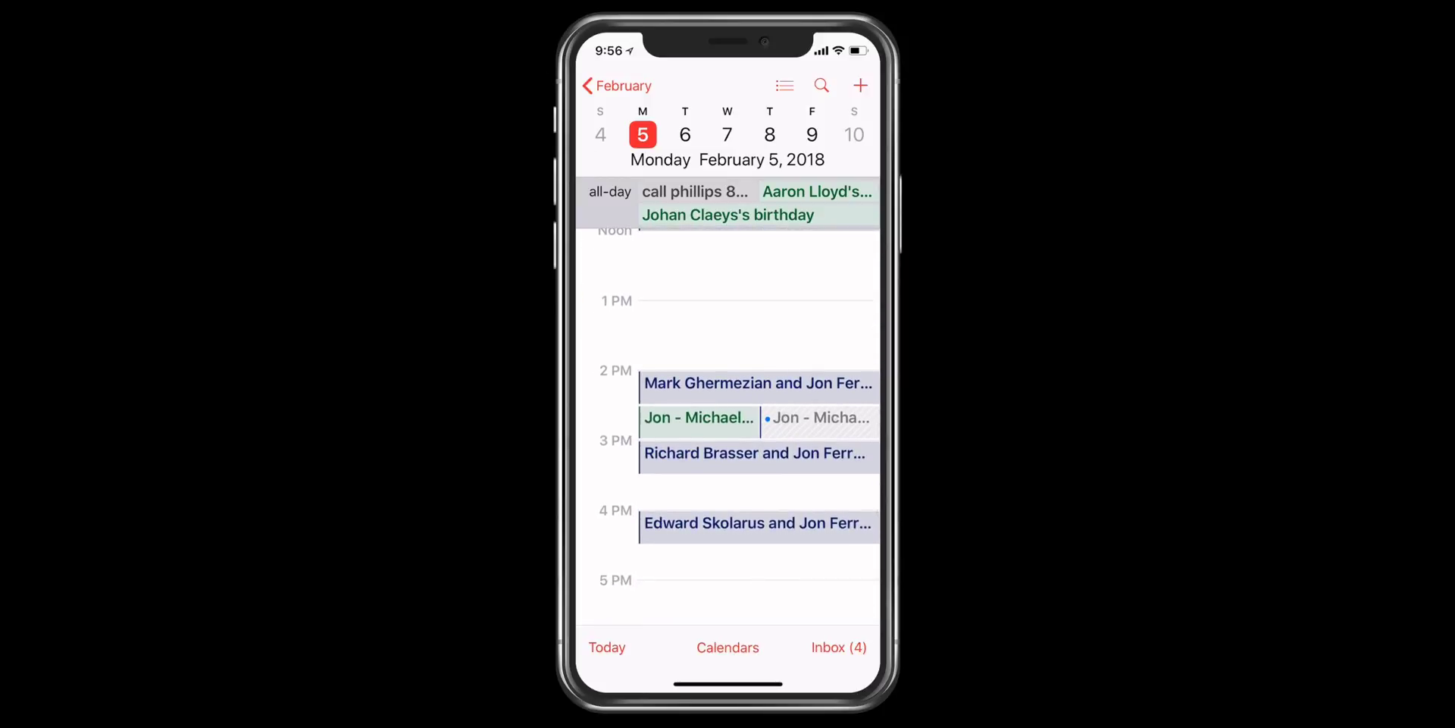
{"action": "left_click", "coordinate": [754, 455]}
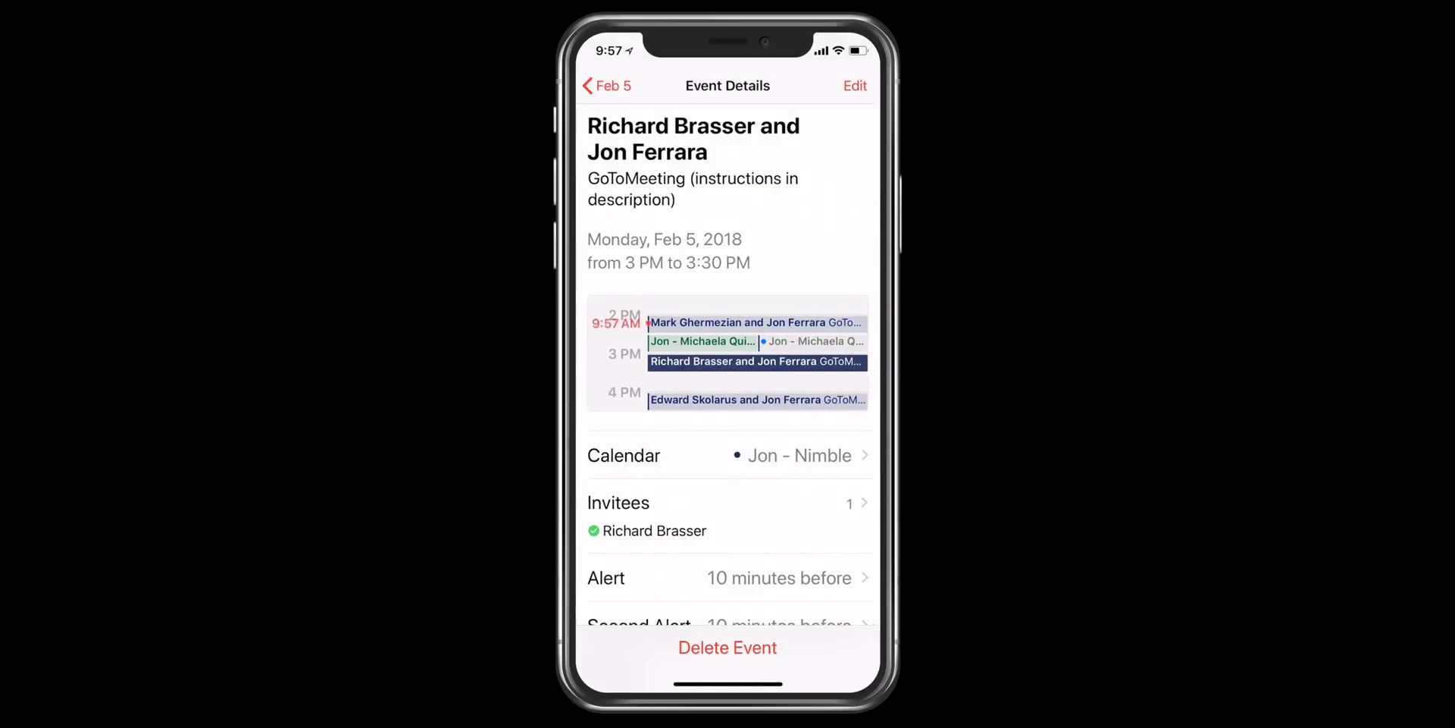
{"action": "scroll", "coordinate": [728, 363], "scroll_direction": "down", "scroll_amount": 1}
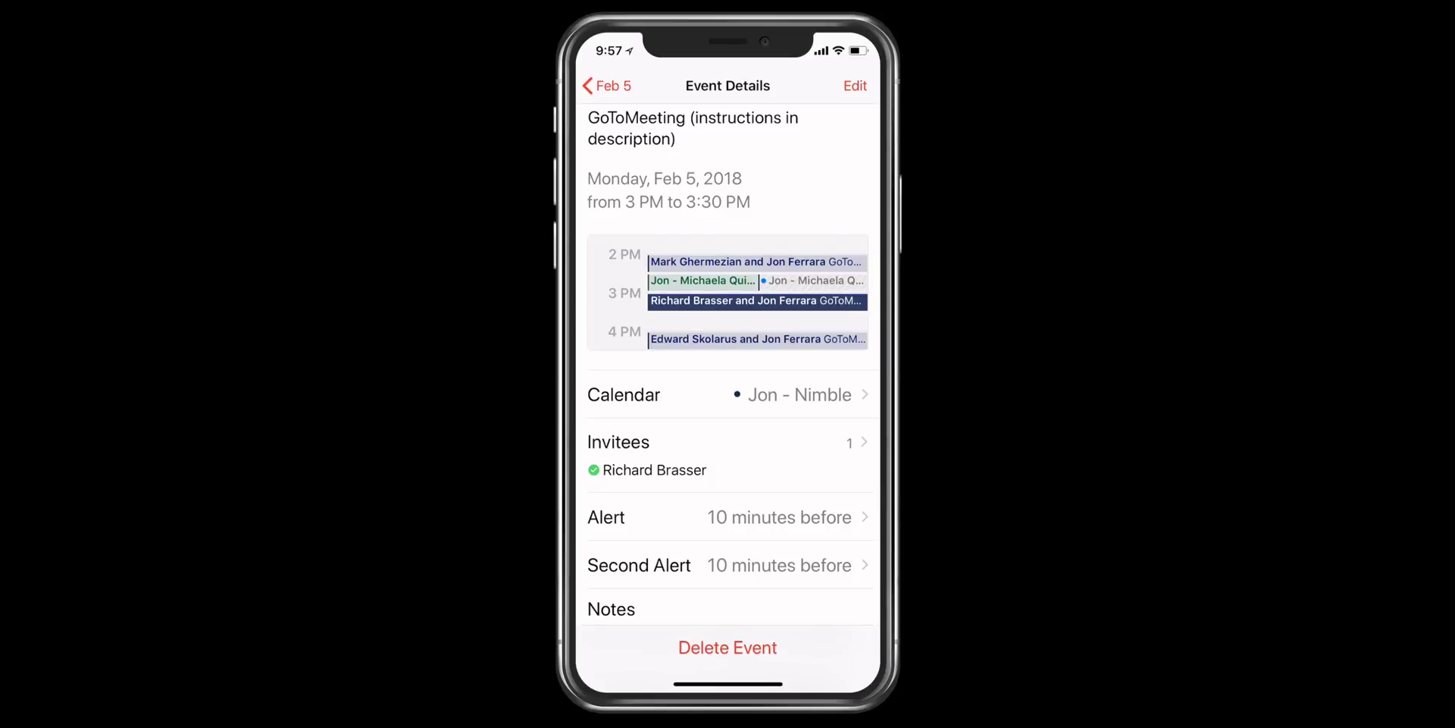
{"action": "left_click_drag", "start_coordinate": [727, 684], "coordinate": [727, 454]}
- Read the newest Gmail inbox email, then view a card in Contacts
{"action": "left_click", "coordinate": [692, 646]}
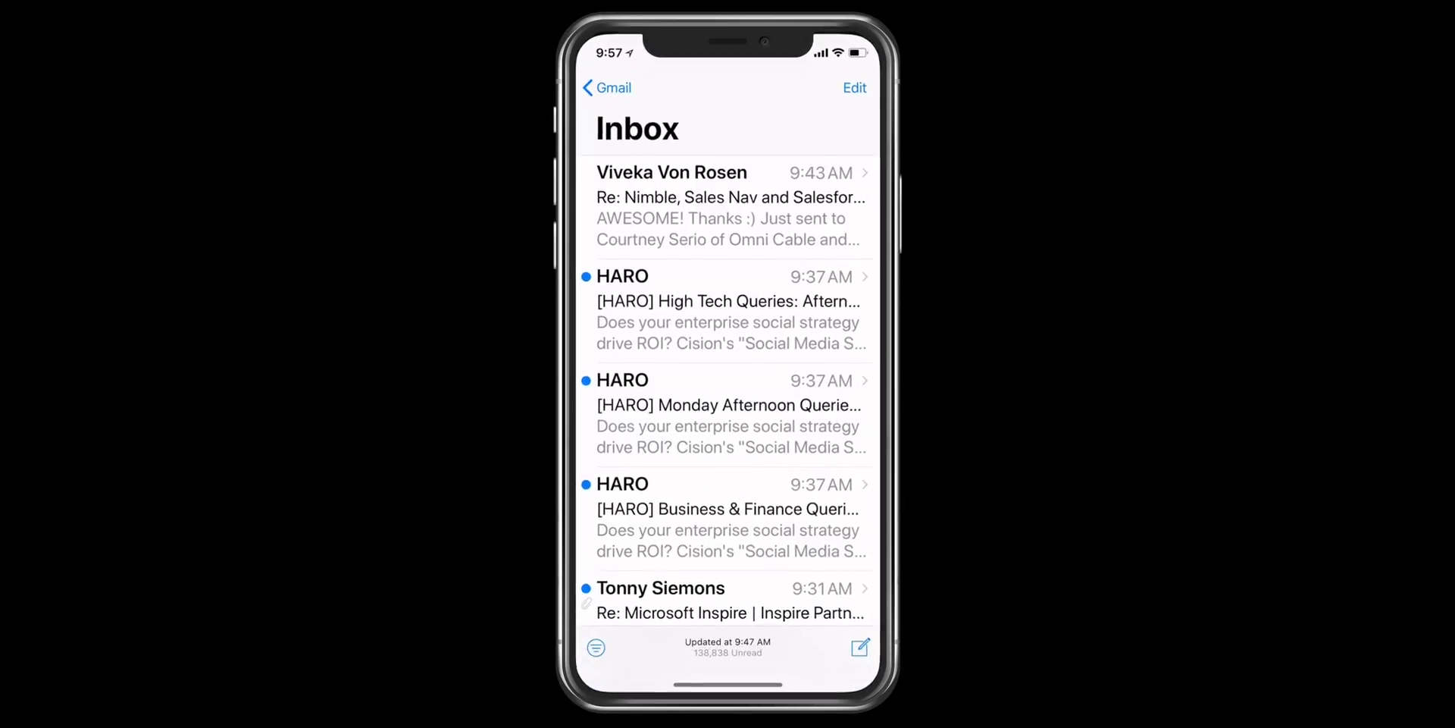
{"action": "left_click", "coordinate": [728, 205]}
{"action": "left_click_drag", "start_coordinate": [728, 683], "coordinate": [737, 598]}
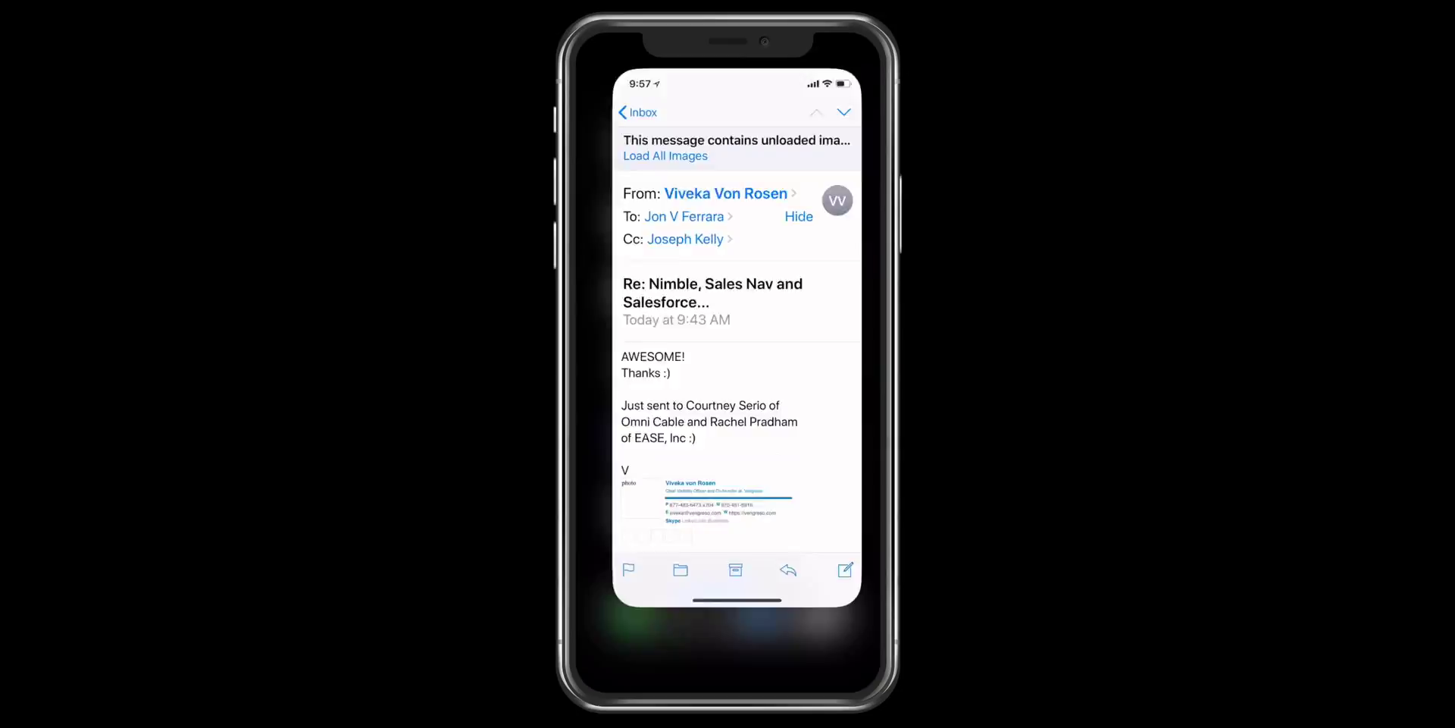
{"action": "left_click", "coordinate": [617, 530]}
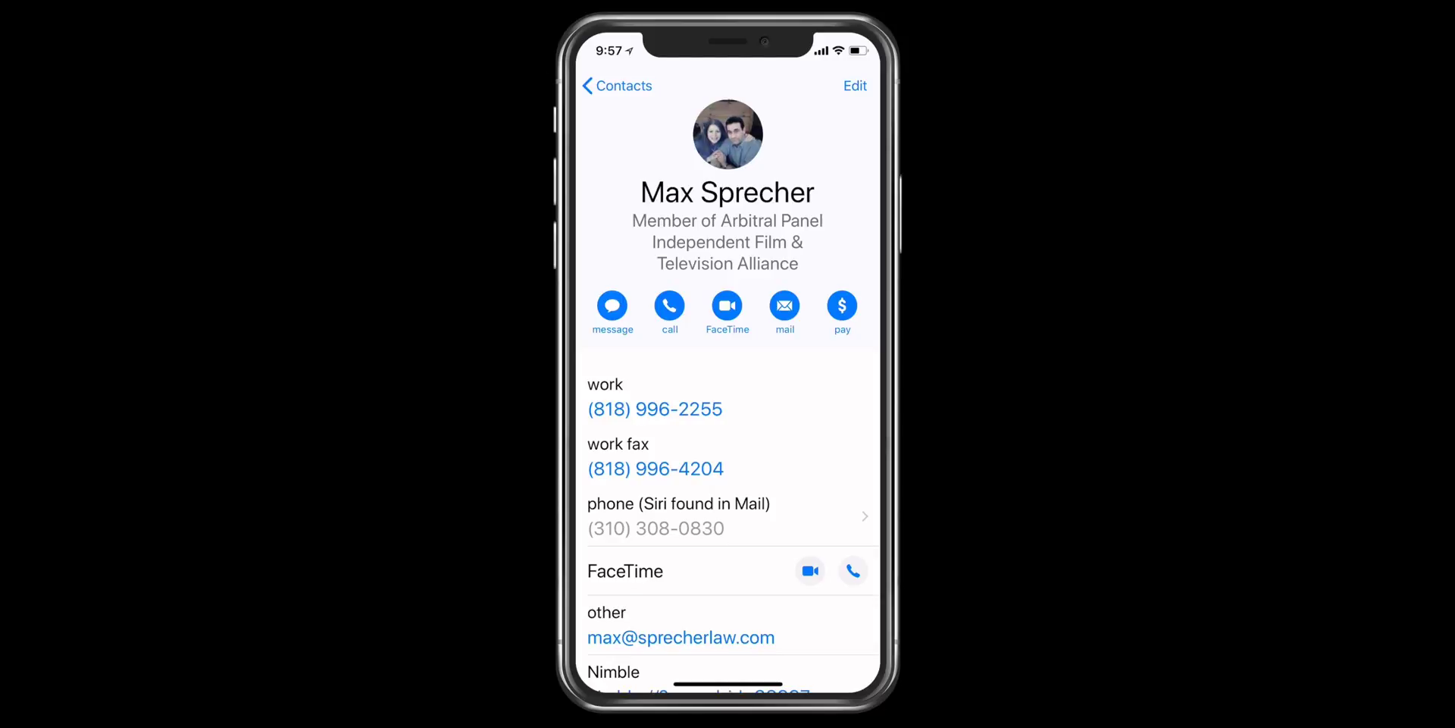
{"action": "left_click_drag", "start_coordinate": [728, 684], "coordinate": [727, 455]}
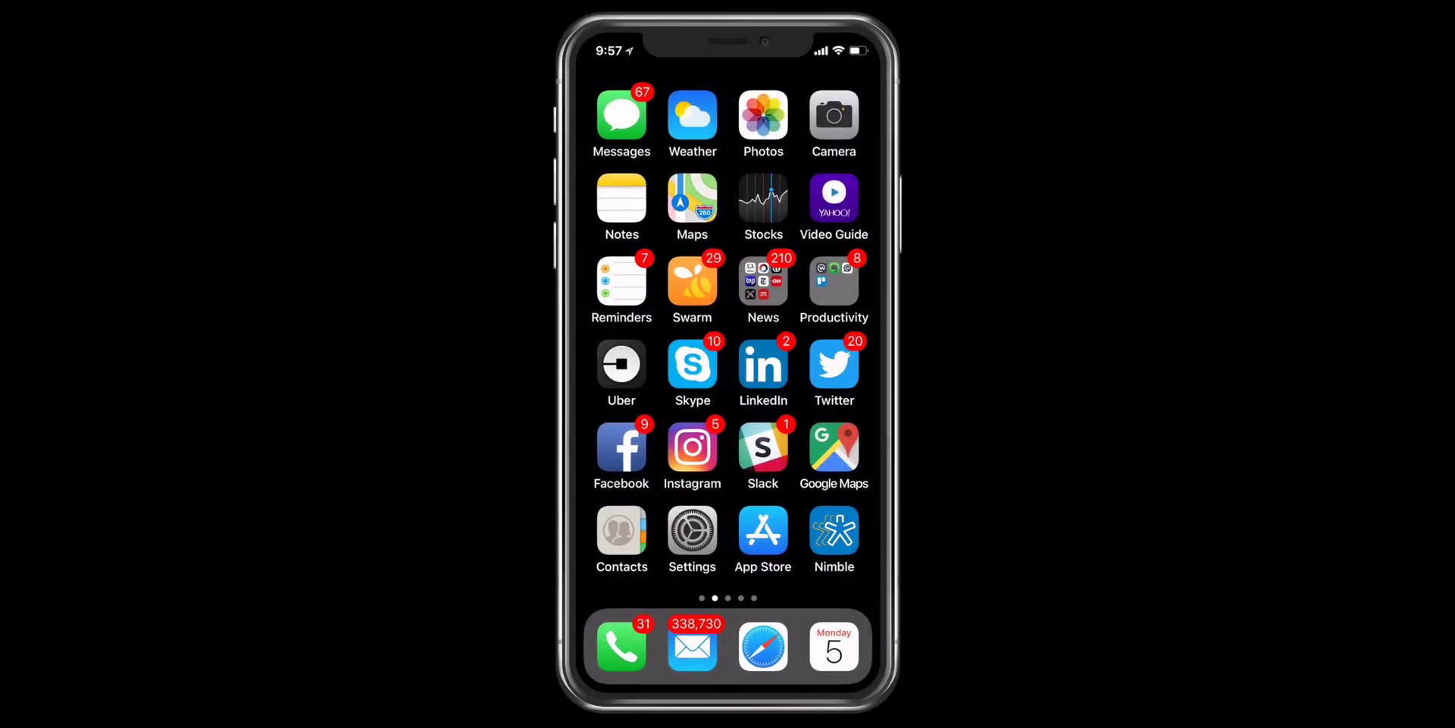
- Open the 3 PM meeting's accepted invitee contact card and bring up Share Contact
{"action": "left_click", "coordinate": [833, 646]}
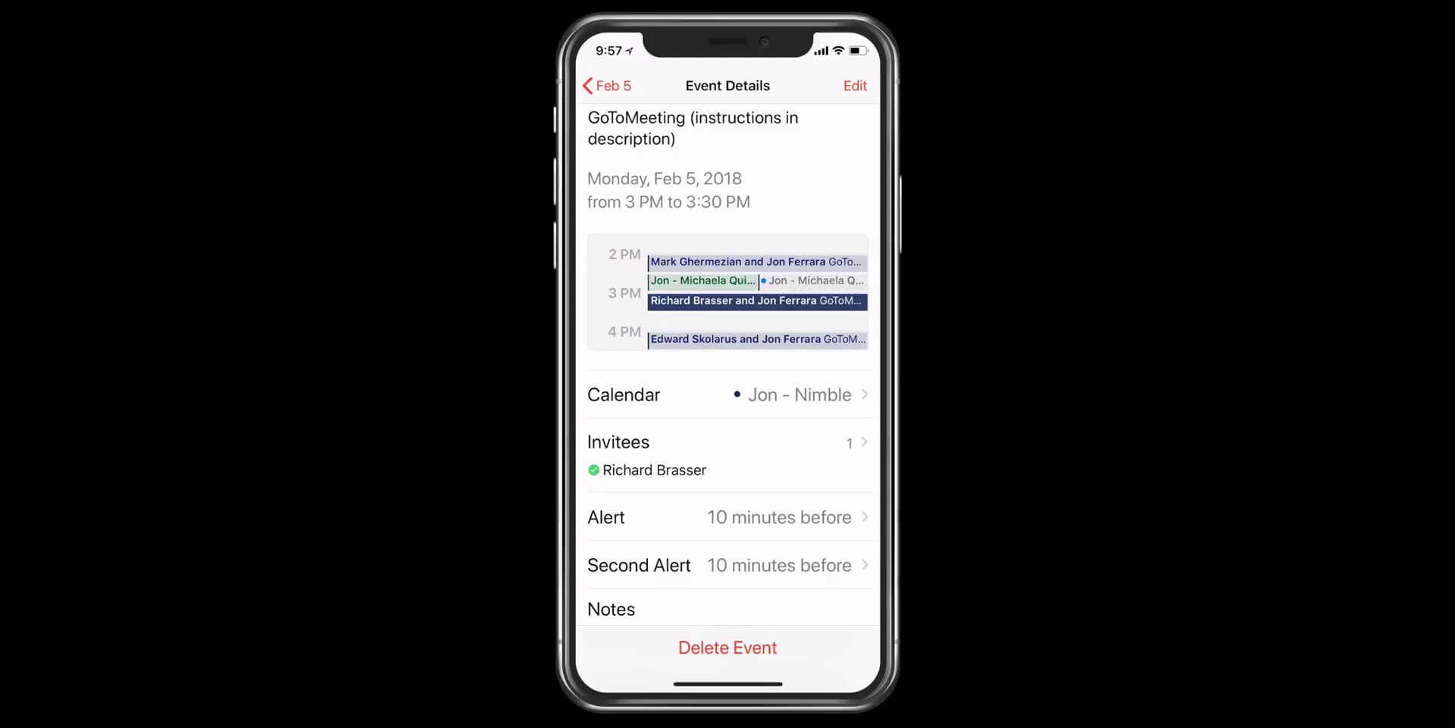
{"action": "left_click_drag", "start_coordinate": [758, 684], "coordinate": [713, 684]}
{"action": "left_click", "coordinate": [613, 442]}
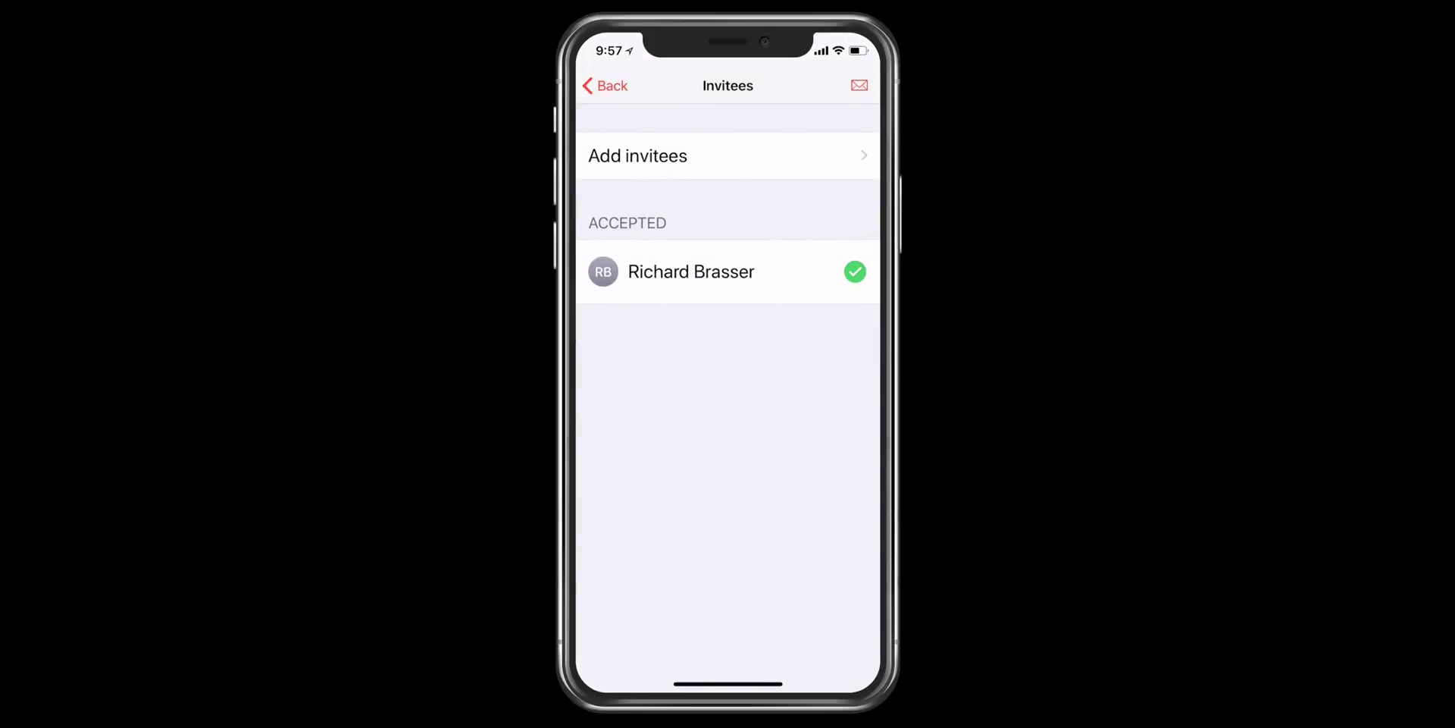
{"action": "left_click", "coordinate": [691, 272]}
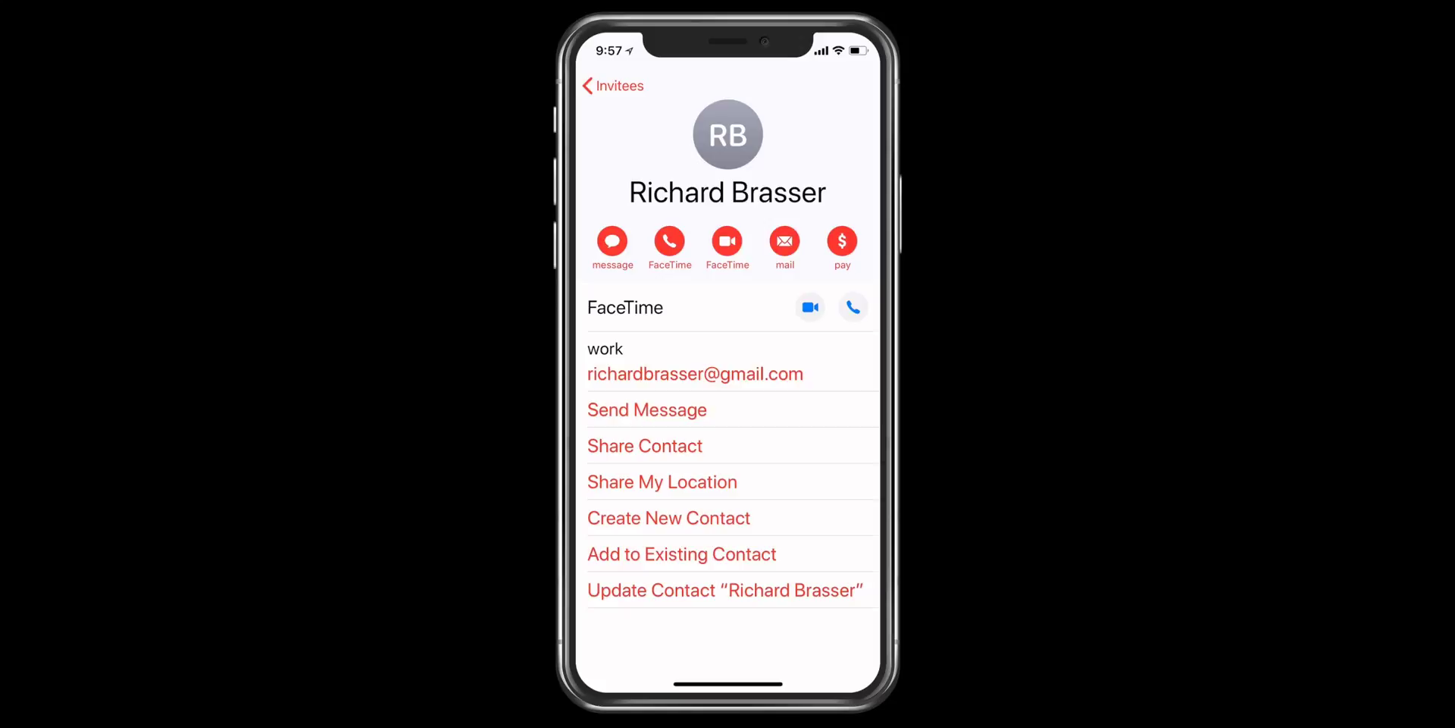
{"action": "left_click", "coordinate": [645, 445]}
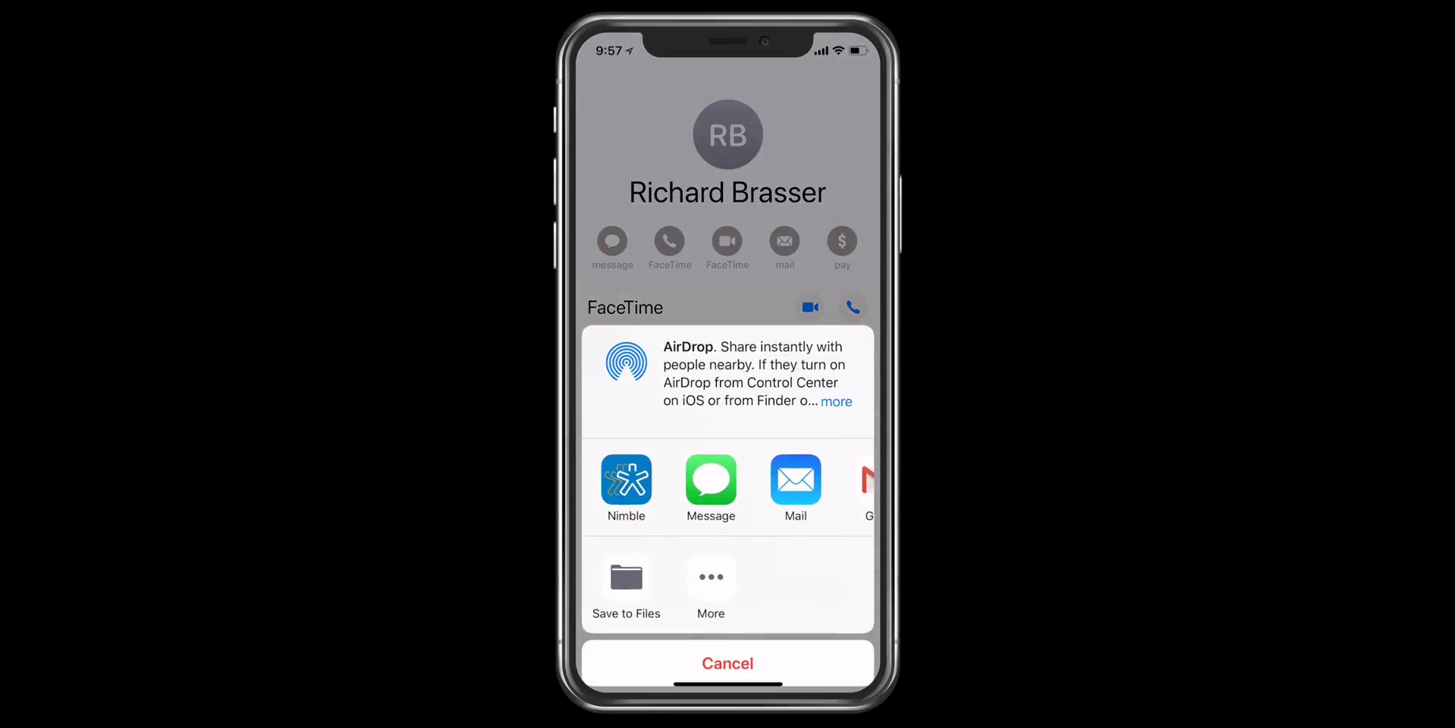
- Dismiss the share sheet to return to the invitee's contact card
{"action": "left_click", "coordinate": [727, 662]}
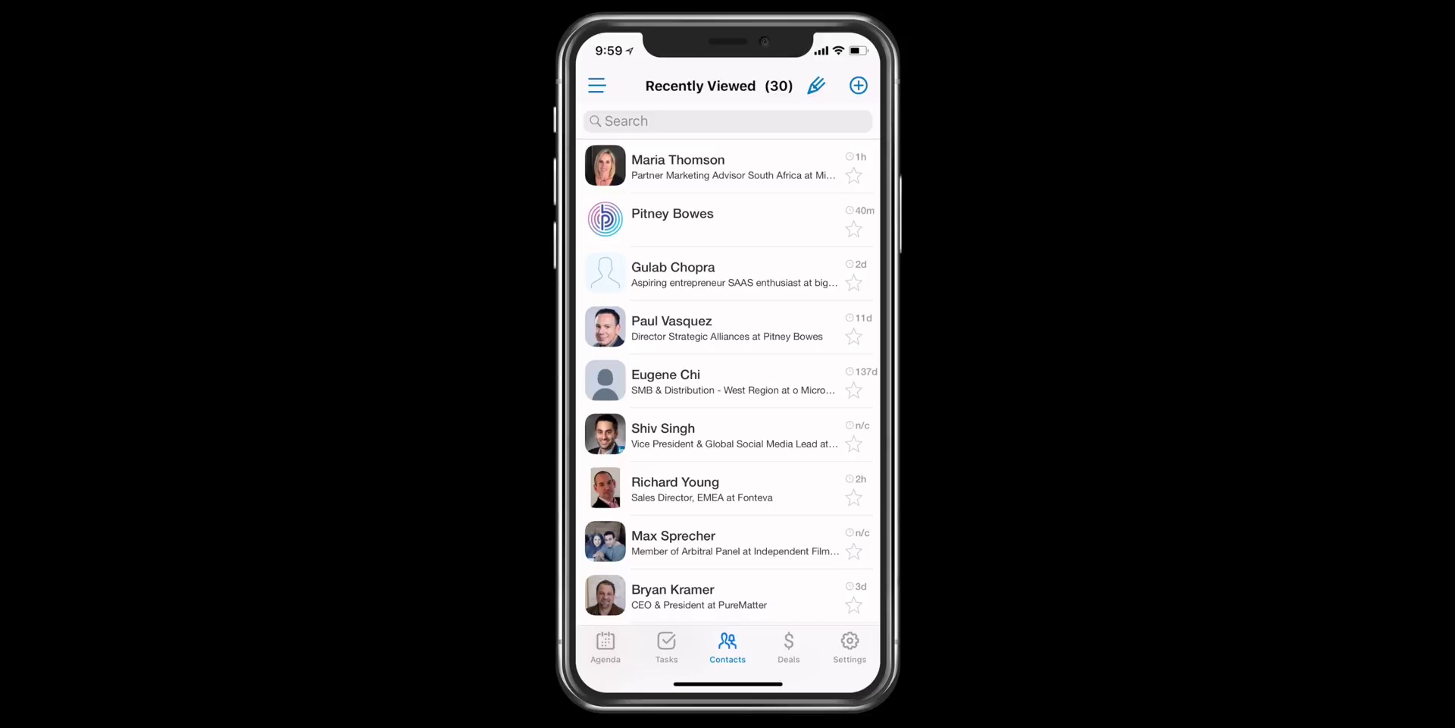
- Scan the Microsoft business card from the + menu and accept the photo
{"action": "left_click", "coordinate": [858, 85]}
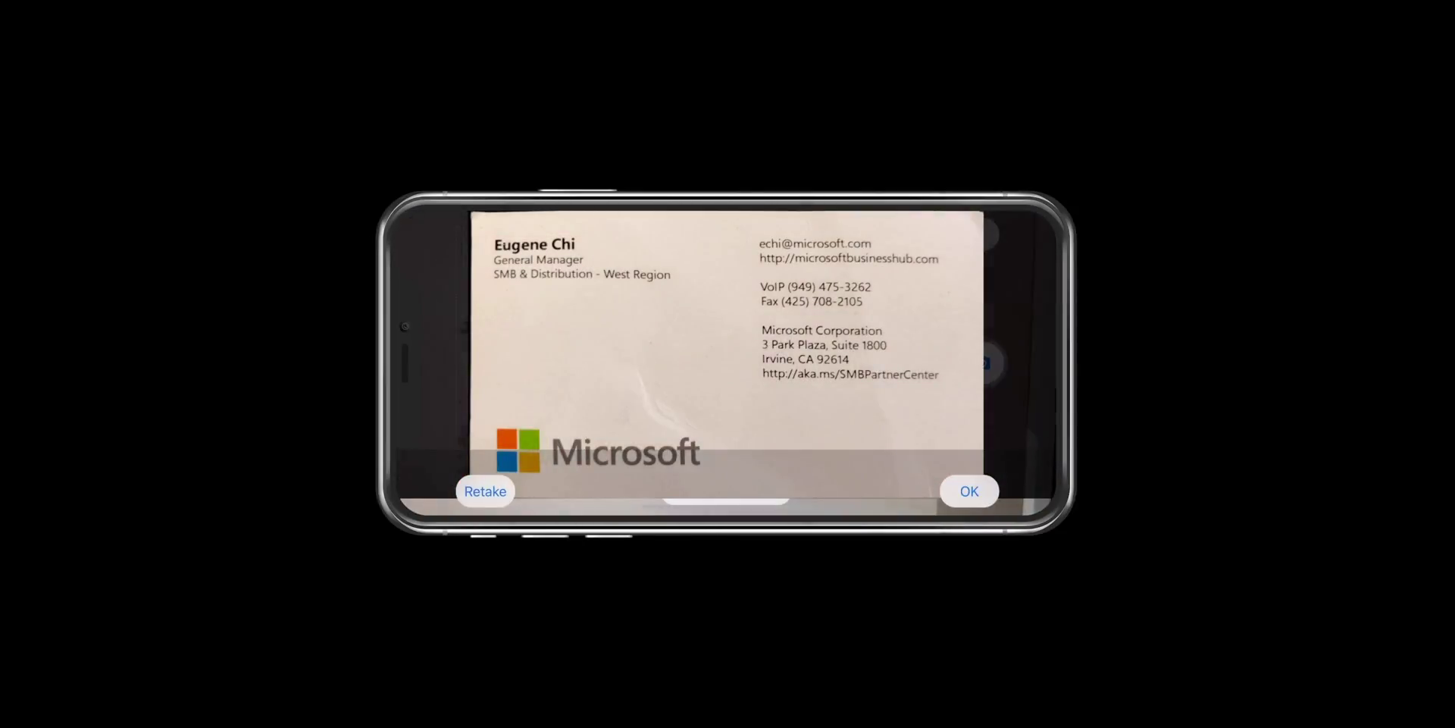
{"action": "left_click", "coordinate": [969, 491]}
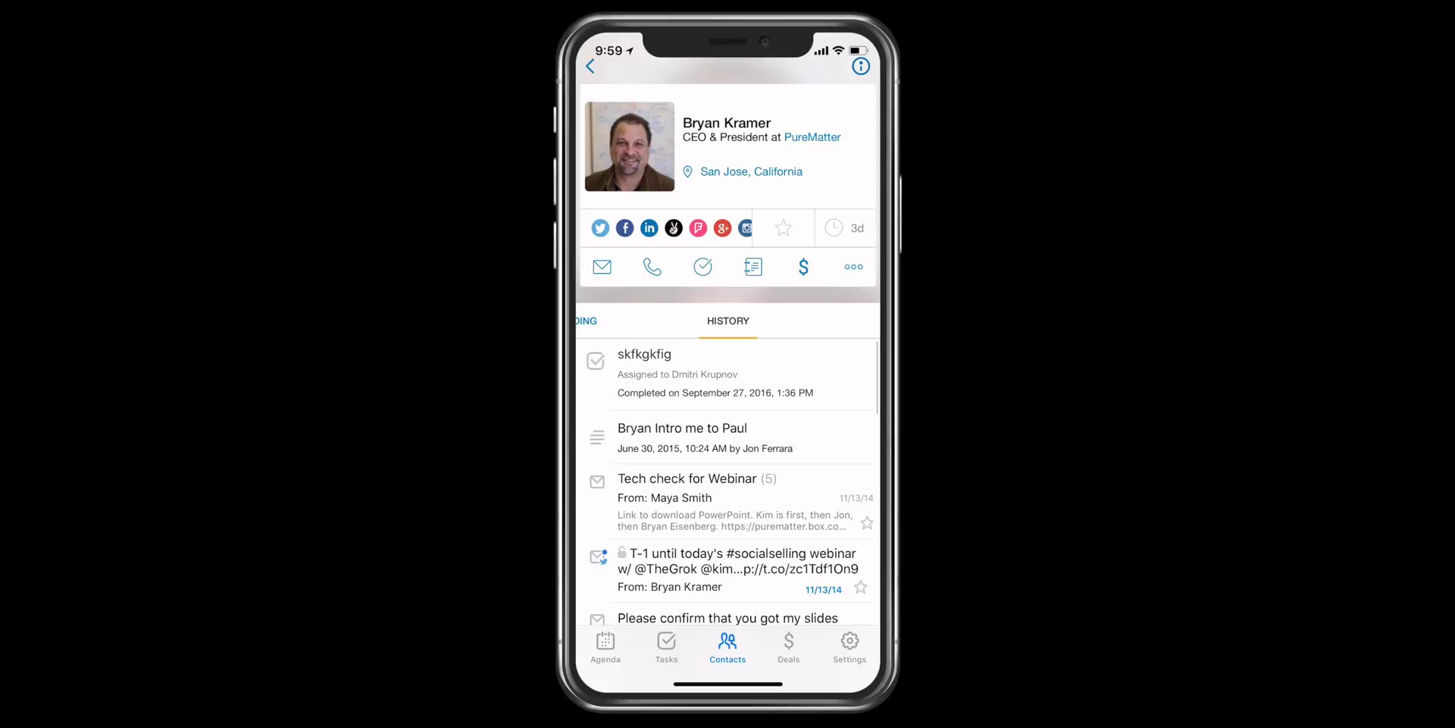
{"action": "scroll", "coordinate": [728, 330], "scroll_direction": "down", "scroll_amount": 3}
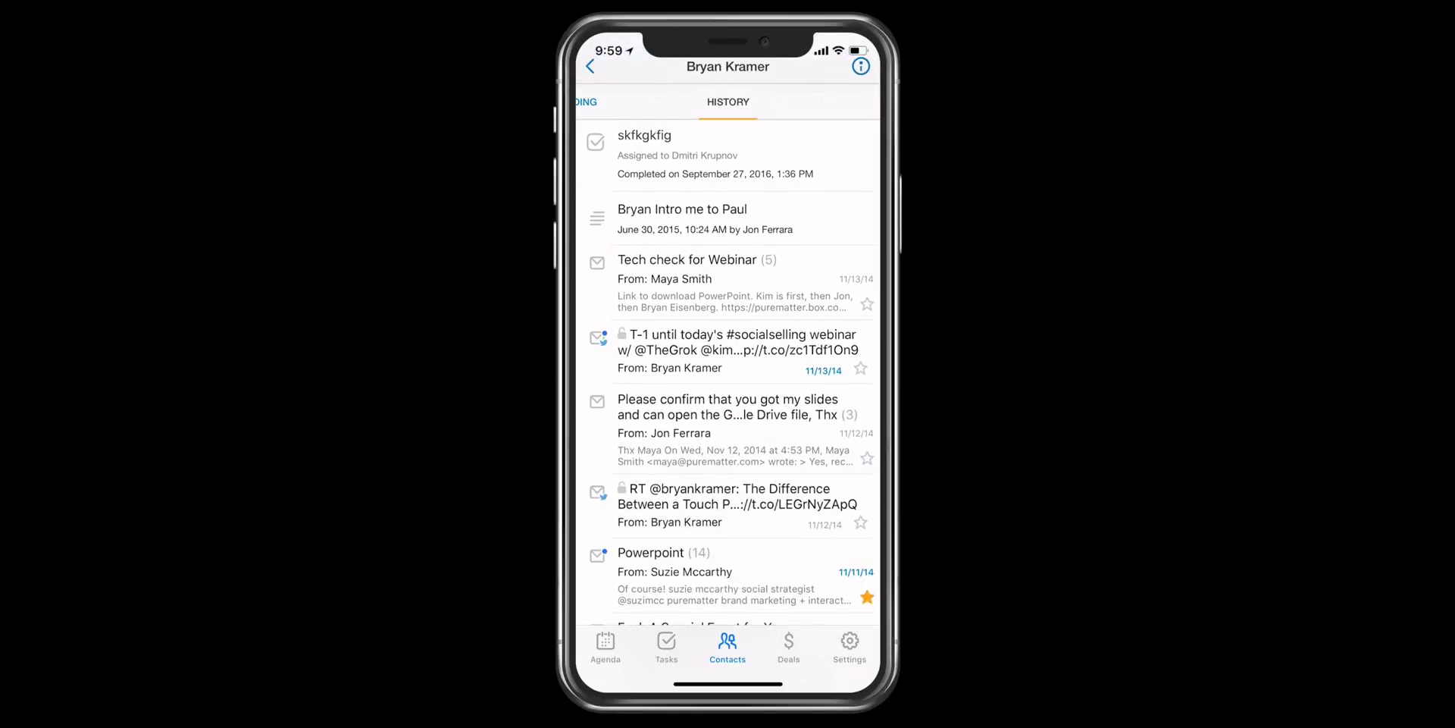
{"action": "left_click", "coordinate": [728, 425]}
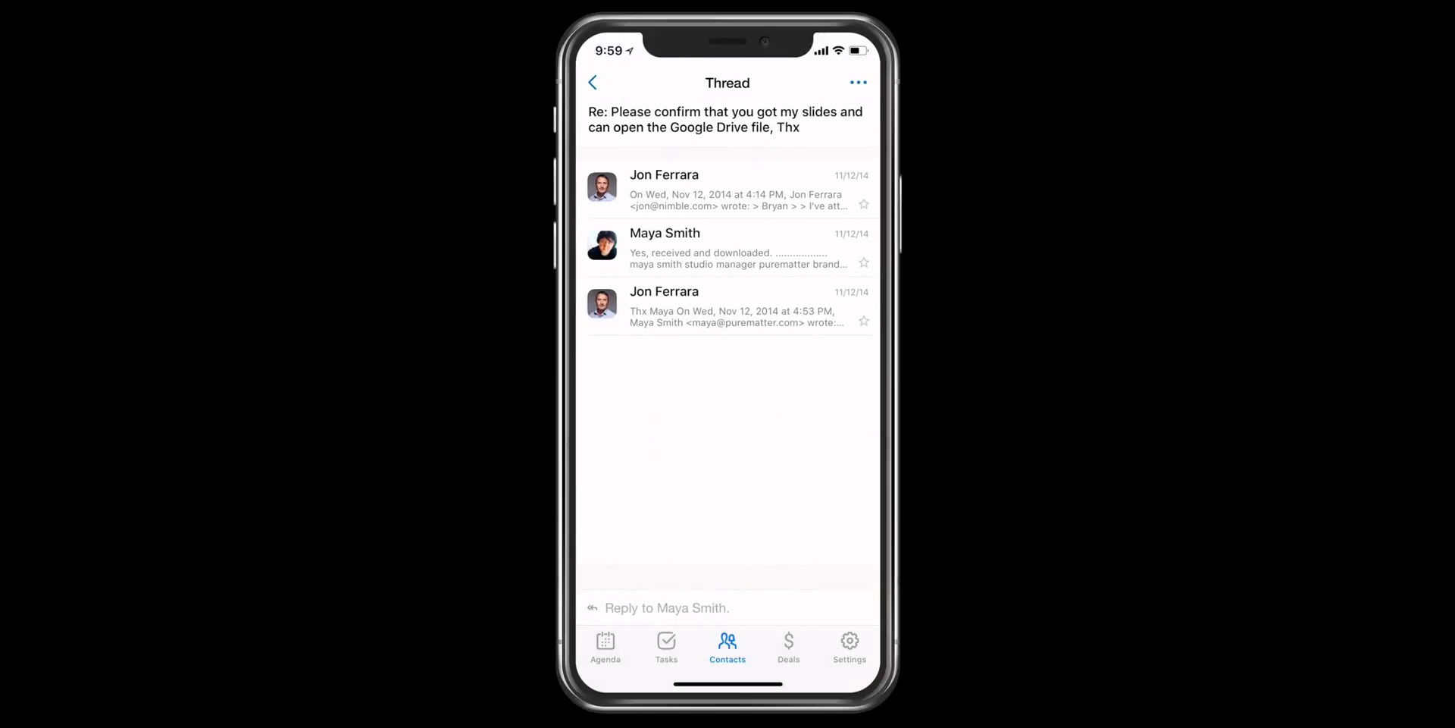
{"action": "left_click", "coordinate": [728, 247]}
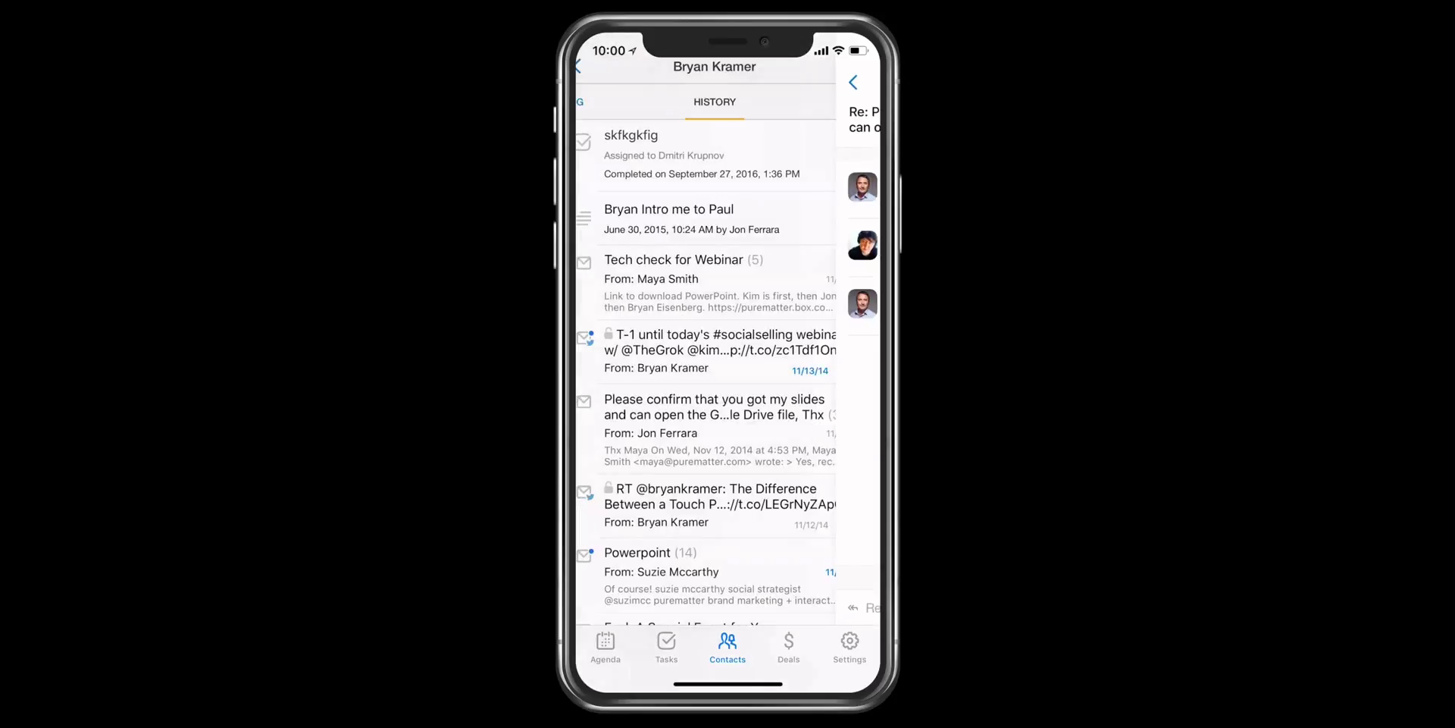
{"action": "left_click", "coordinate": [738, 350]}
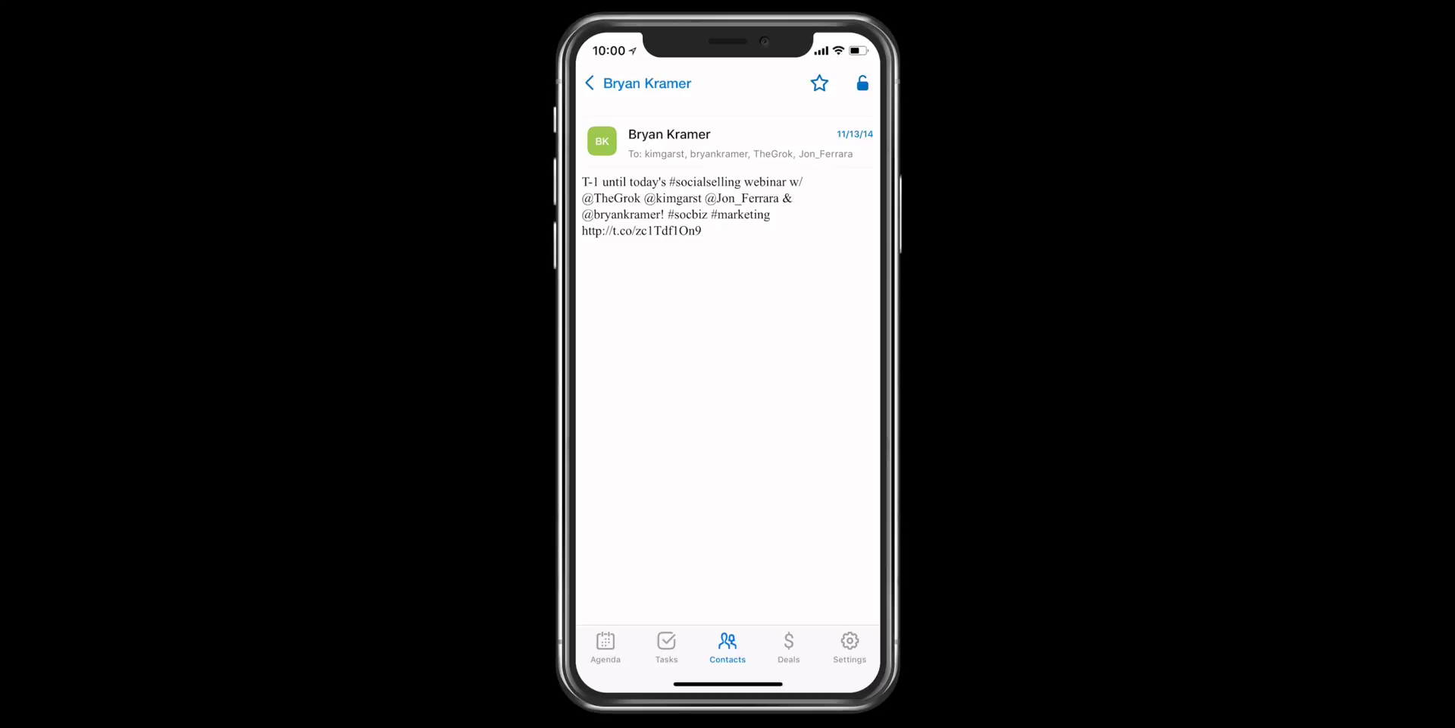
{"action": "left_click", "coordinate": [589, 83]}
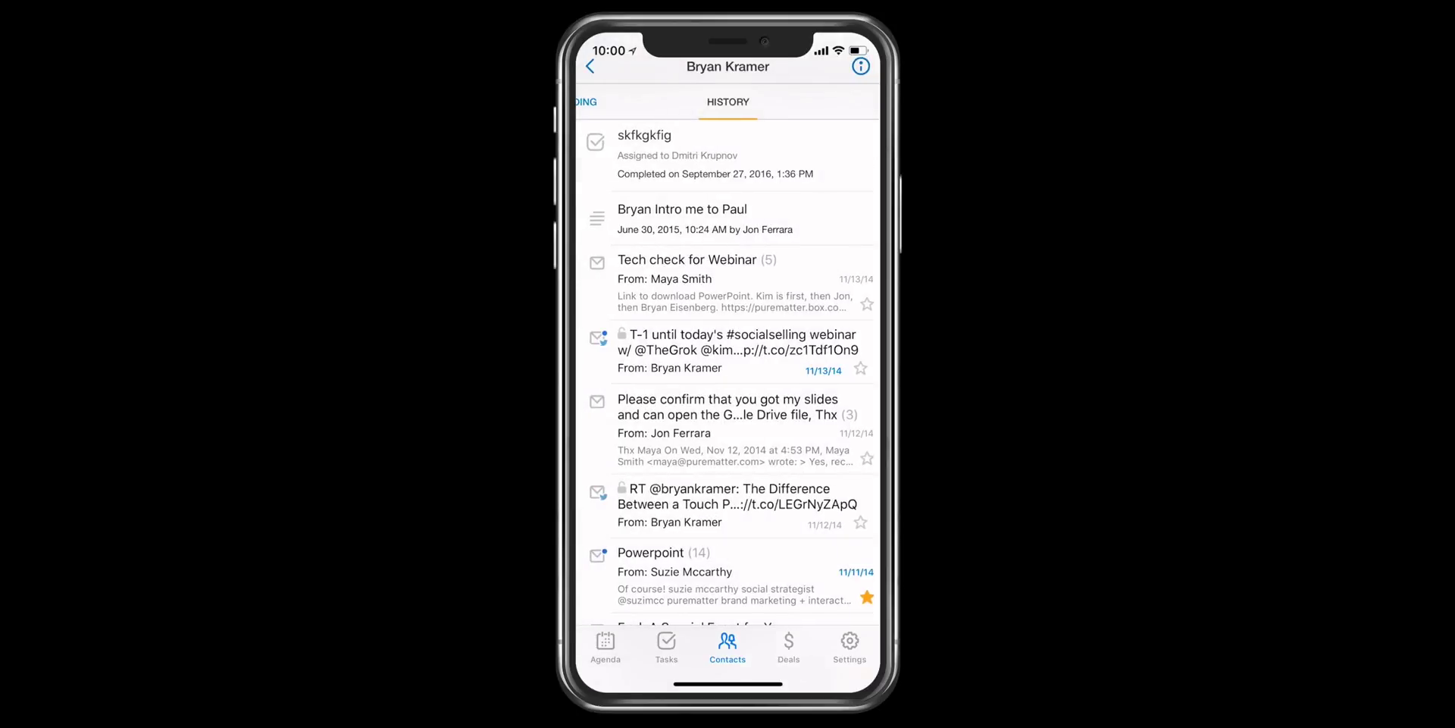
{"action": "left_click", "coordinate": [589, 66]}
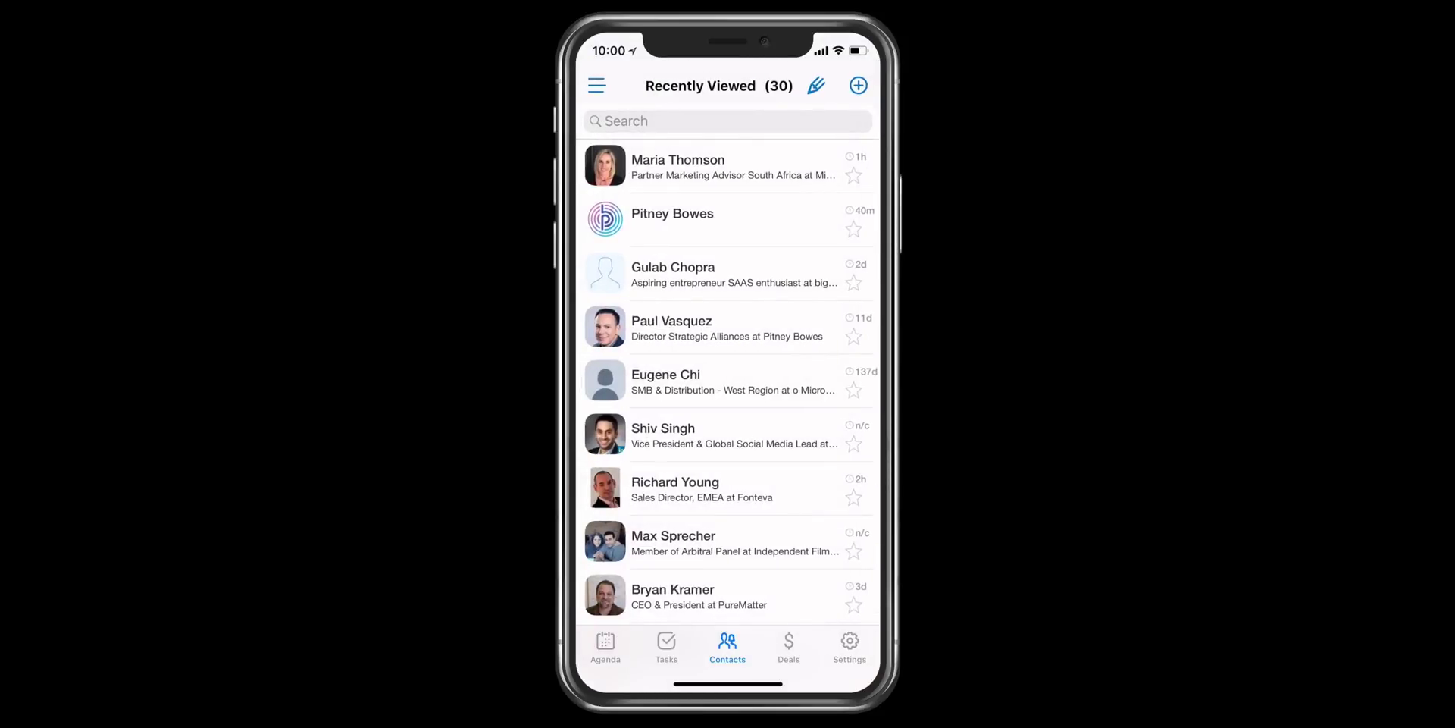
- Start an email to the Fonteva sales director's first work address
{"action": "left_click", "coordinate": [674, 487]}
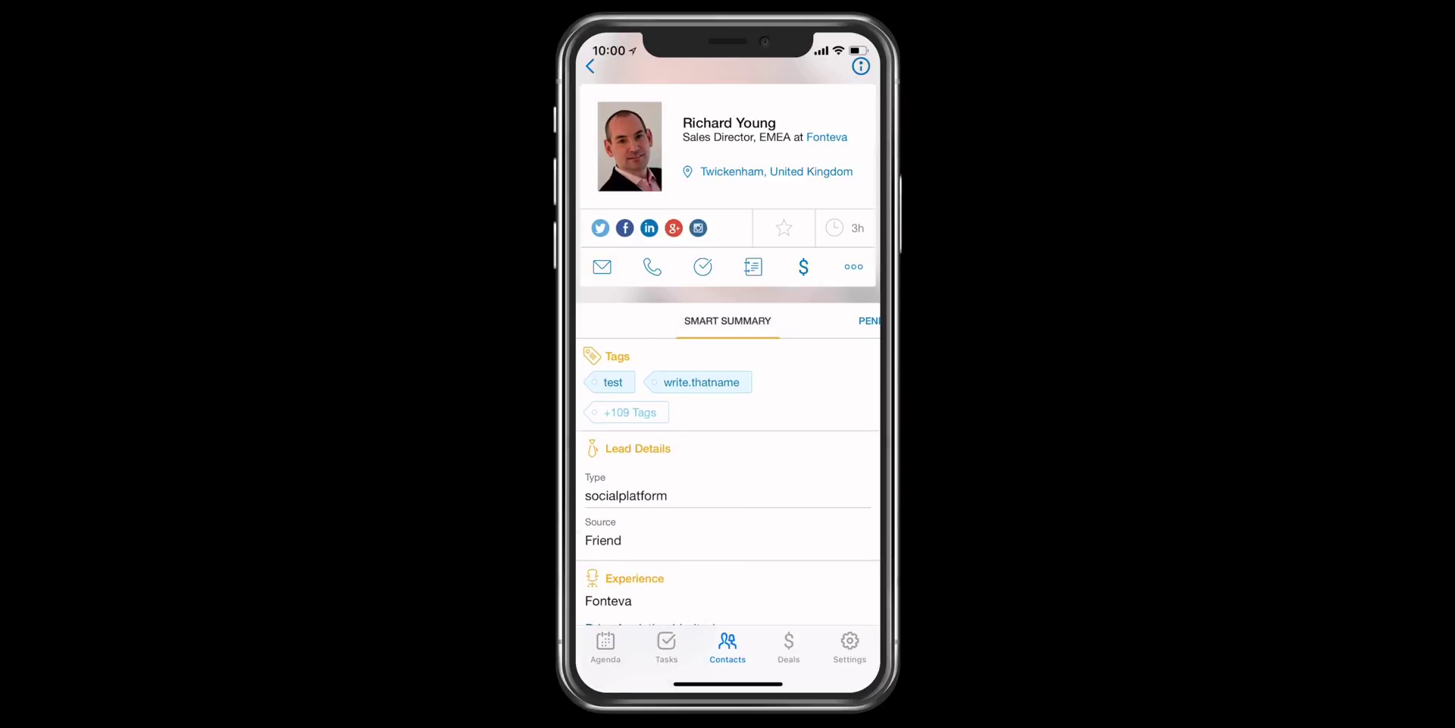
{"action": "left_click", "coordinate": [602, 266]}
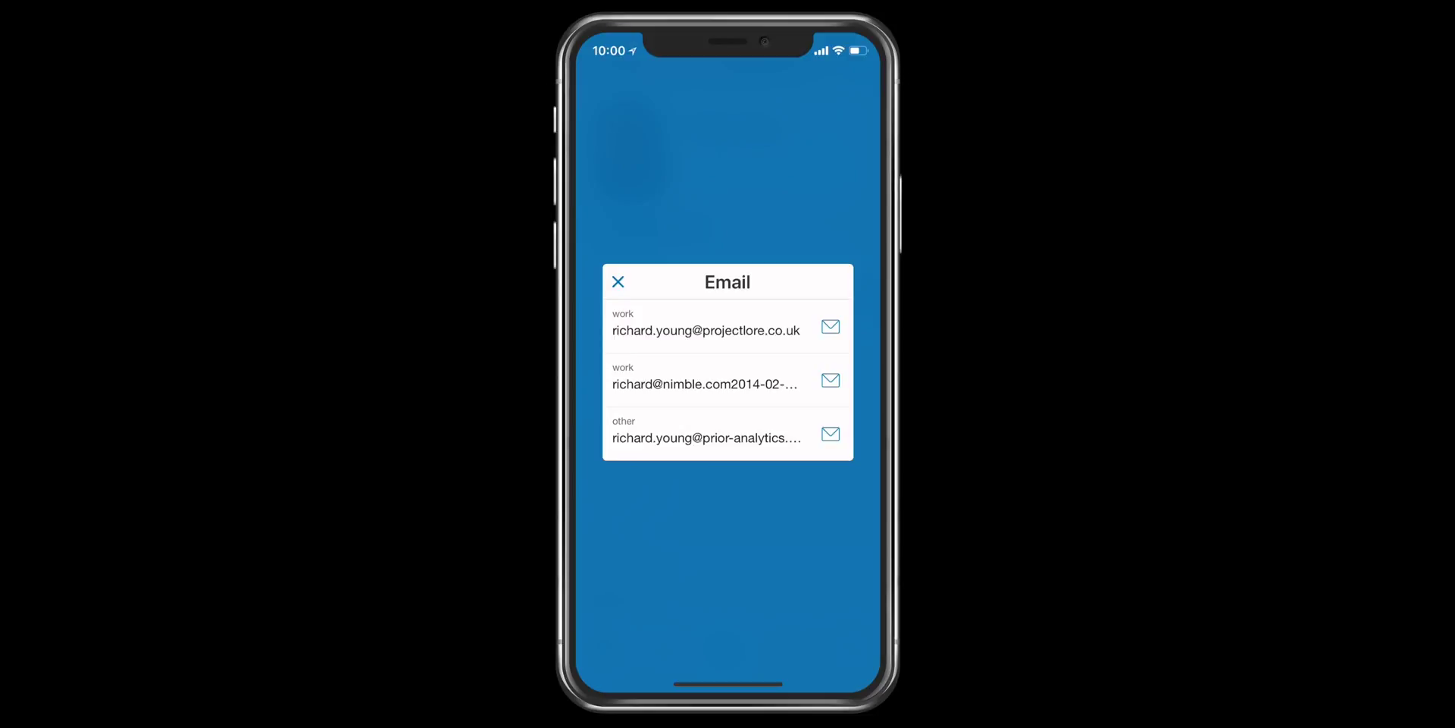
{"action": "left_click", "coordinate": [705, 328]}
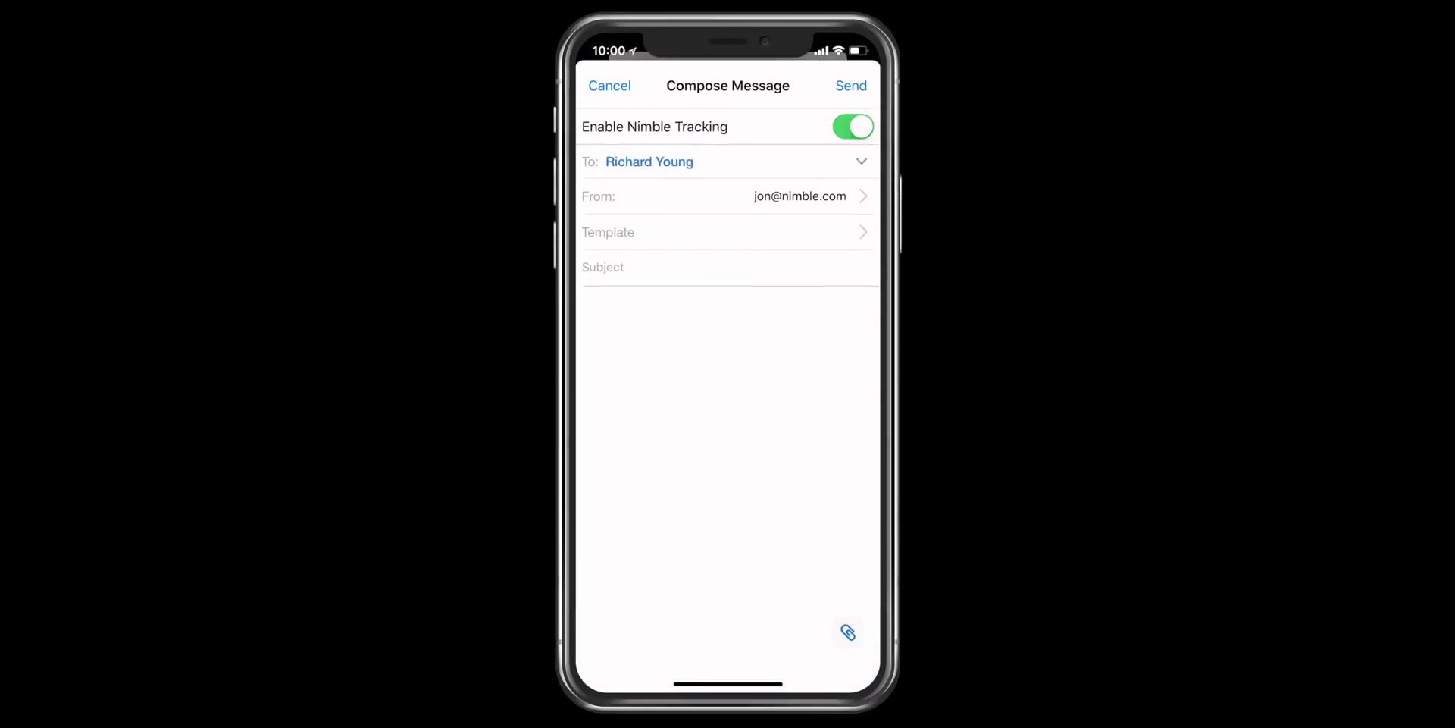
- Apply the 'Got time to catch up next week?' template, review it, then choose Cancel
{"action": "left_click", "coordinate": [608, 231]}
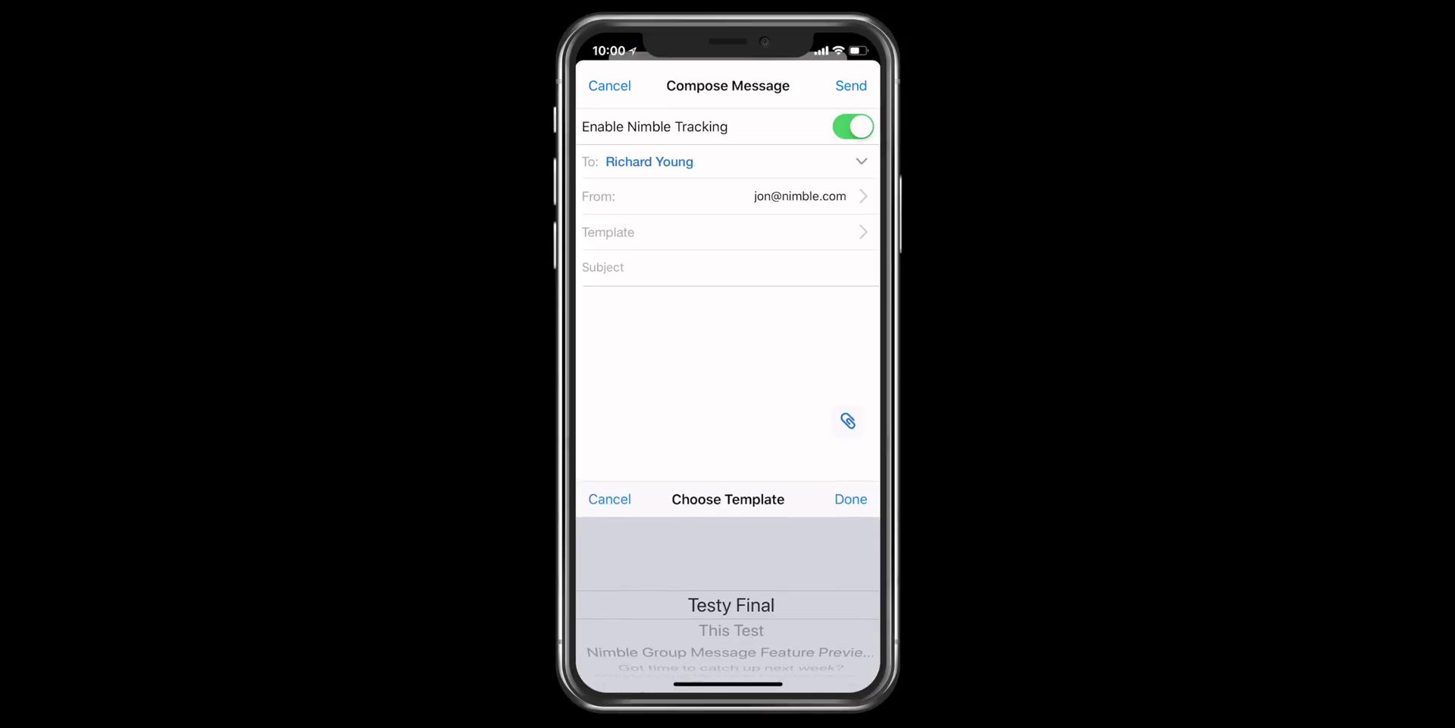
{"action": "scroll", "coordinate": [728, 604], "scroll_direction": "down", "scroll_amount": 3}
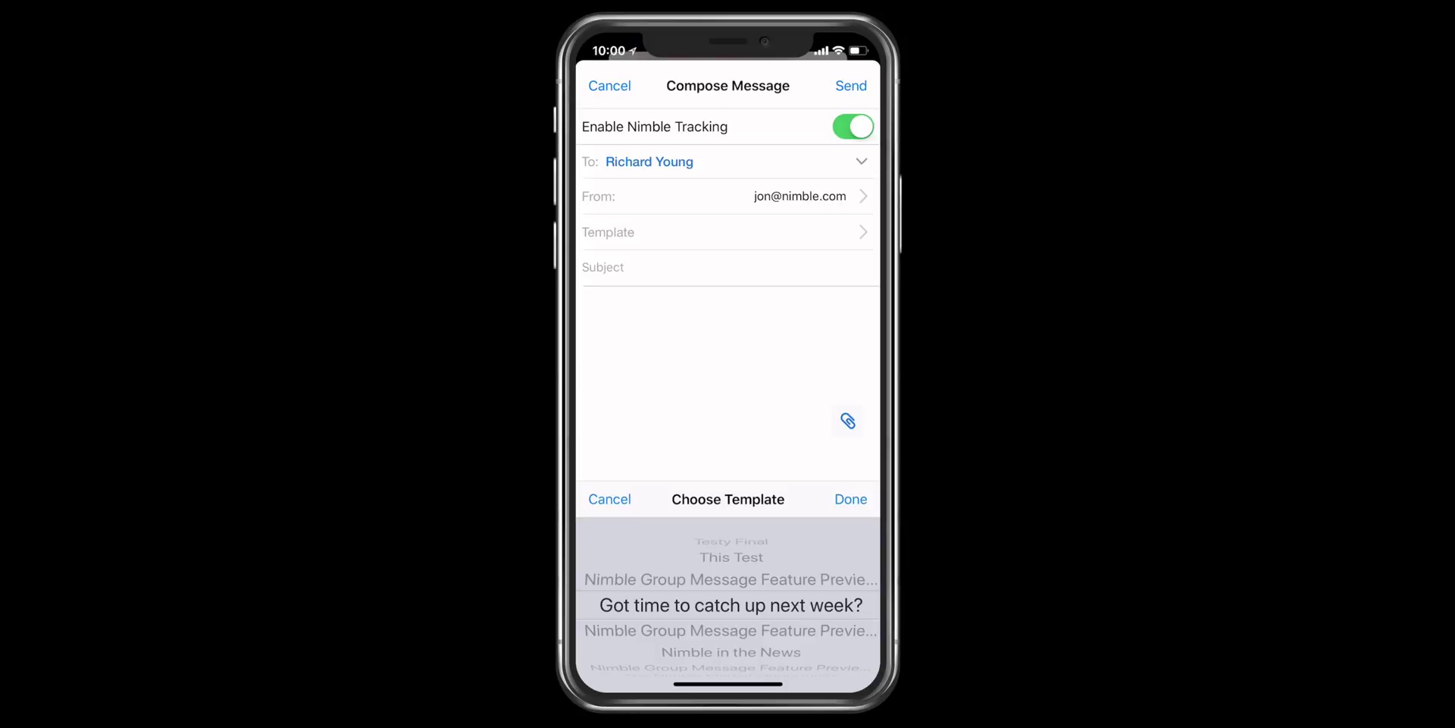
{"action": "left_click", "coordinate": [851, 498]}
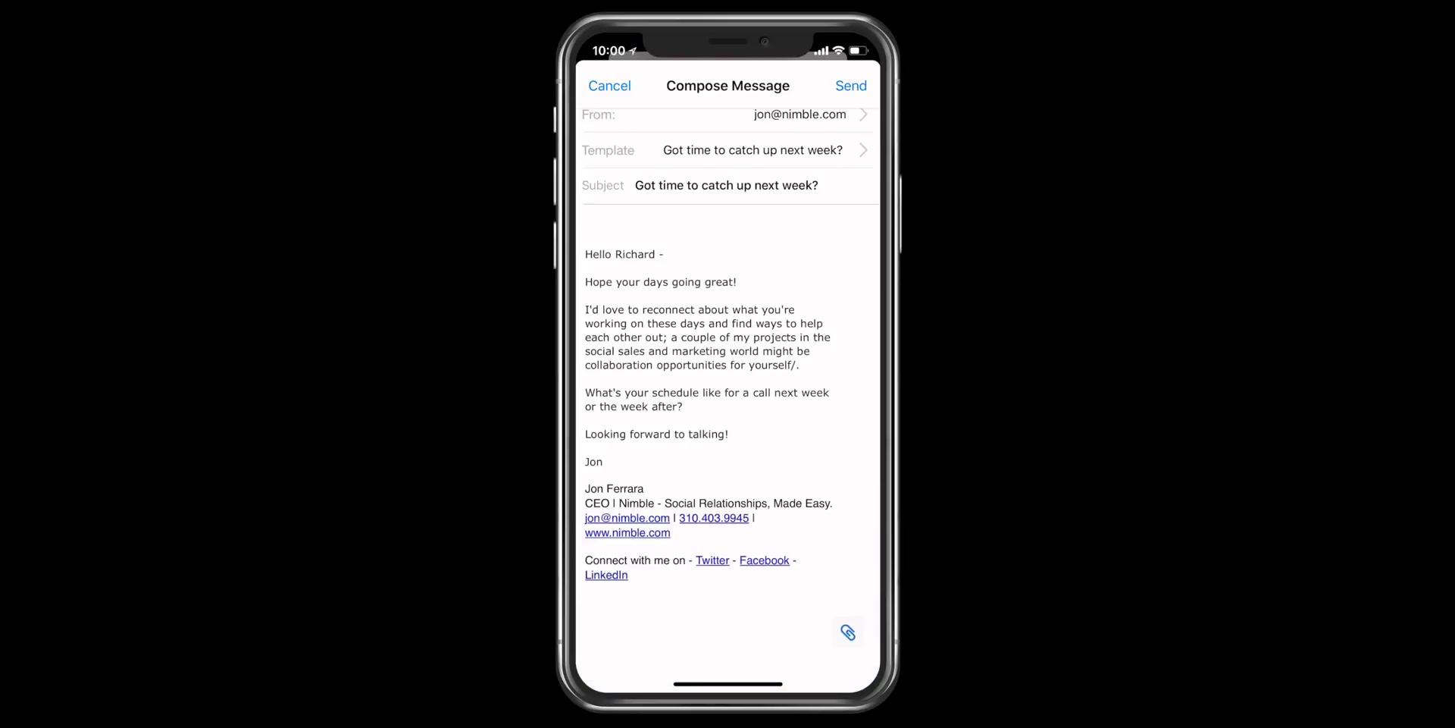
{"action": "scroll", "coordinate": [727, 364], "scroll_direction": "up", "scroll_amount": 2}
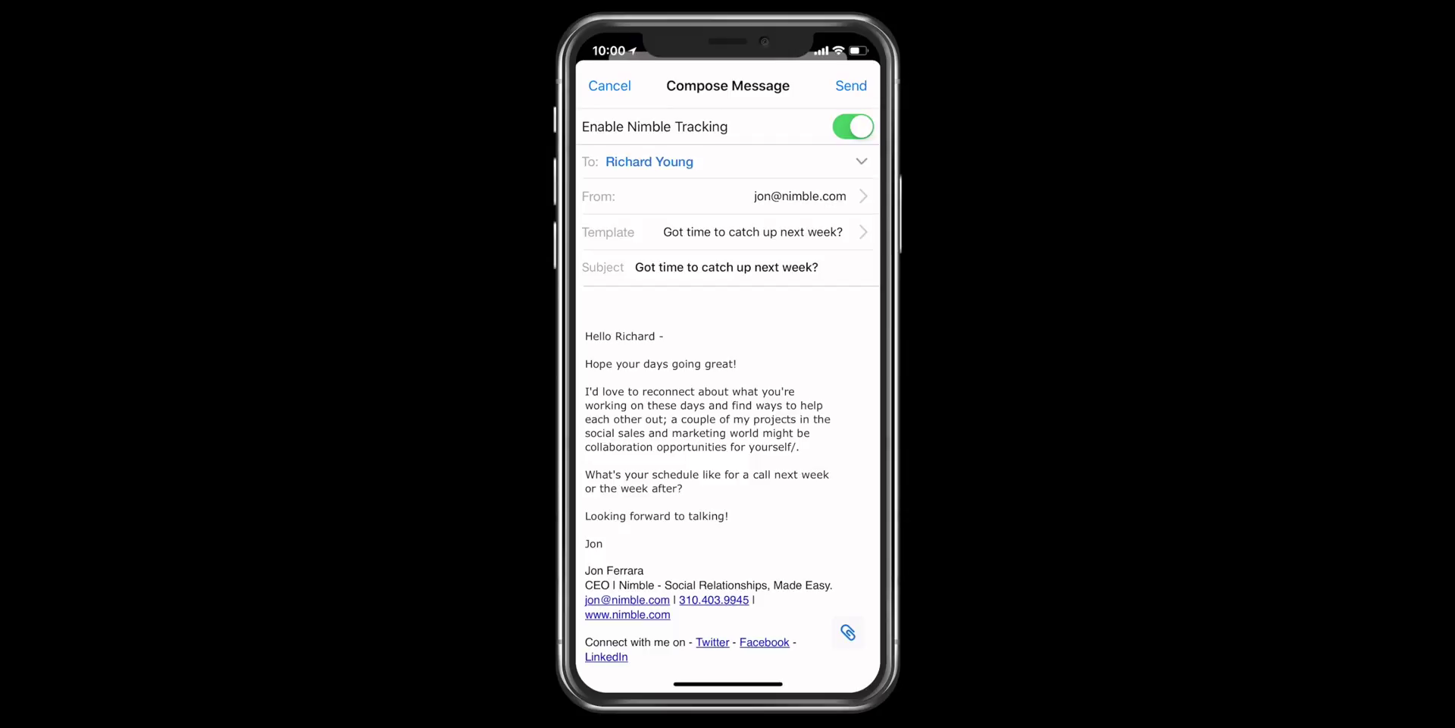
{"action": "left_click", "coordinate": [609, 85]}
- Confirm discarding the templated email draft
{"action": "left_click", "coordinate": [673, 406]}
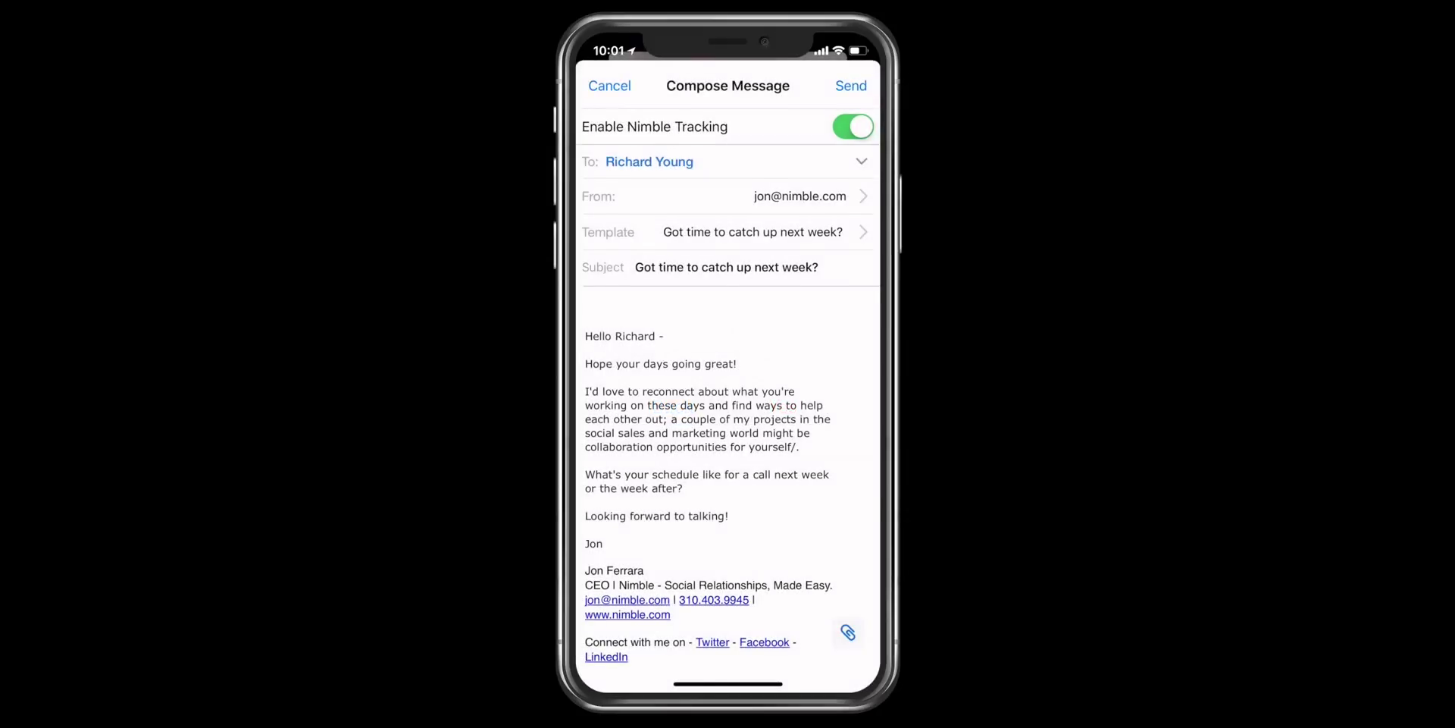